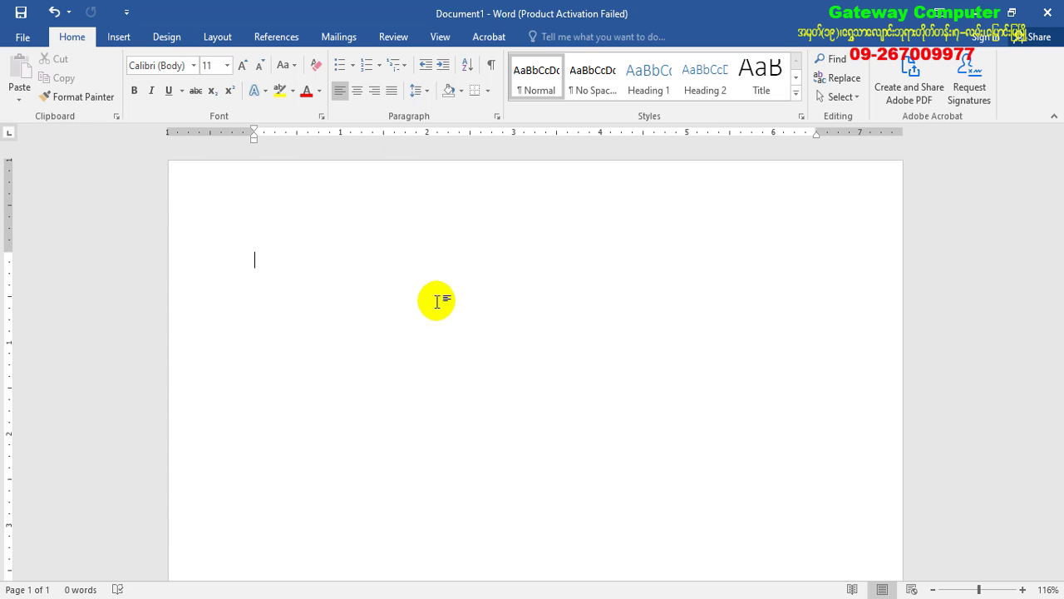
- Switch to Notepad and write note line 1, "table ထည့်သွင်းနည်း", with the text indented by two tabs after the number
key(alt+Tab)
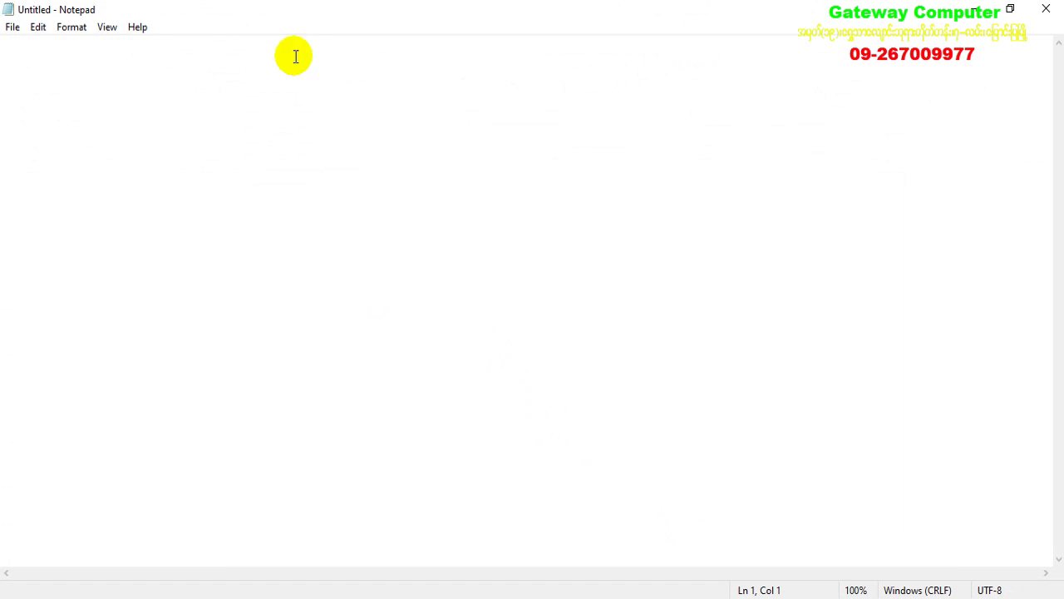
text(1)
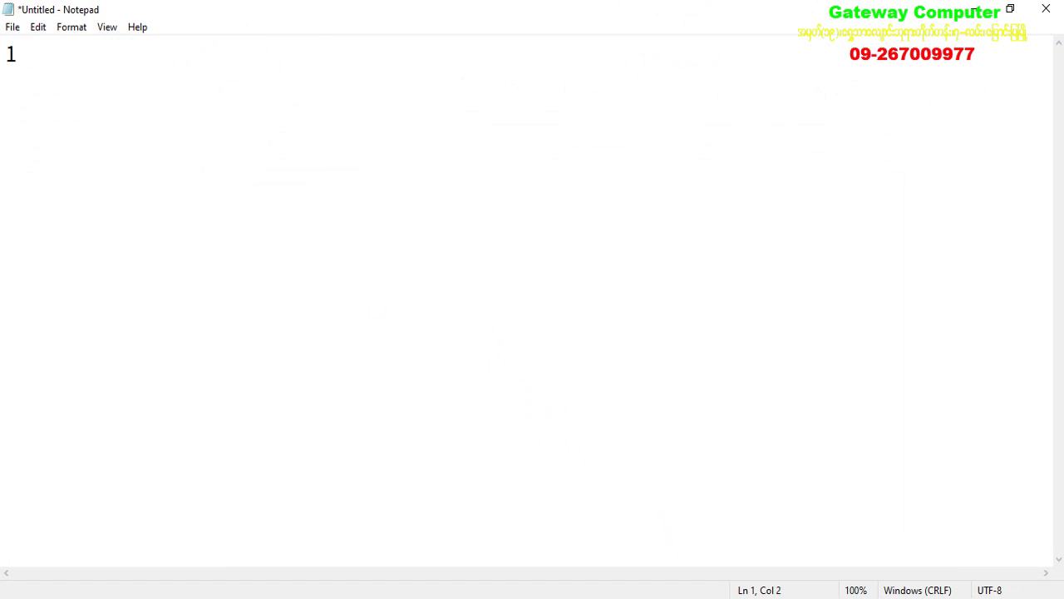
key(Tab)
key(Tab)
text(table ထည့်သါ)
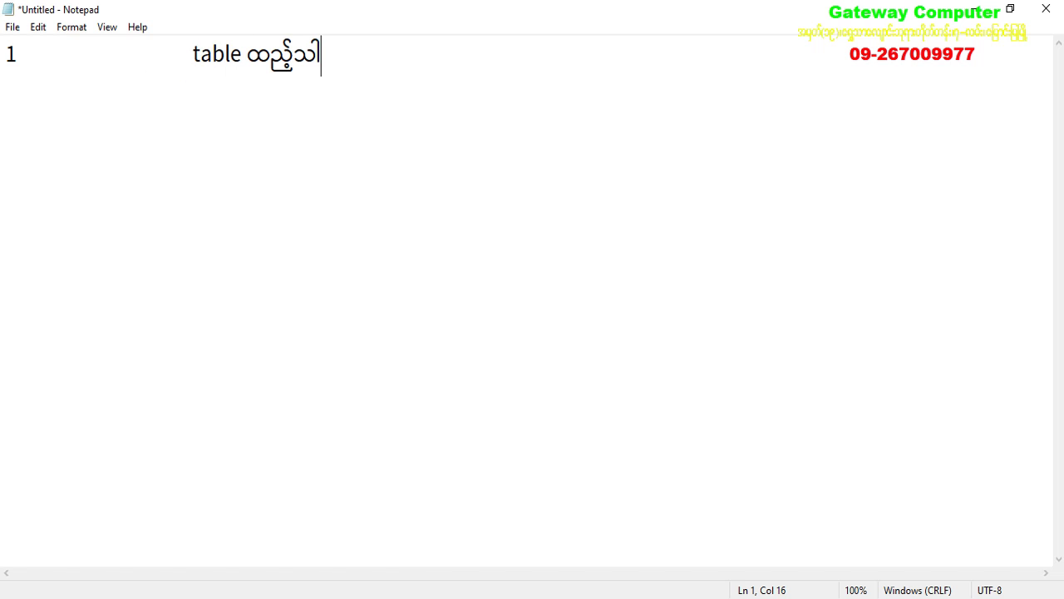
key(BackSpace)
text(ွင်းနည်း)
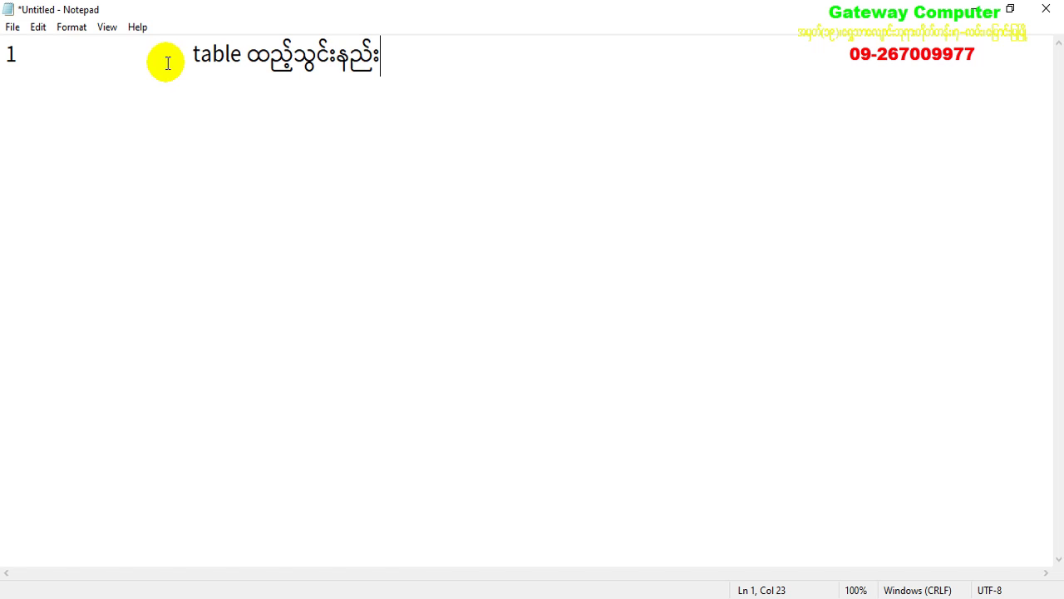
- Return to the blank Word document and insert a table with 9 columns and 6 rows
click(981, 13)
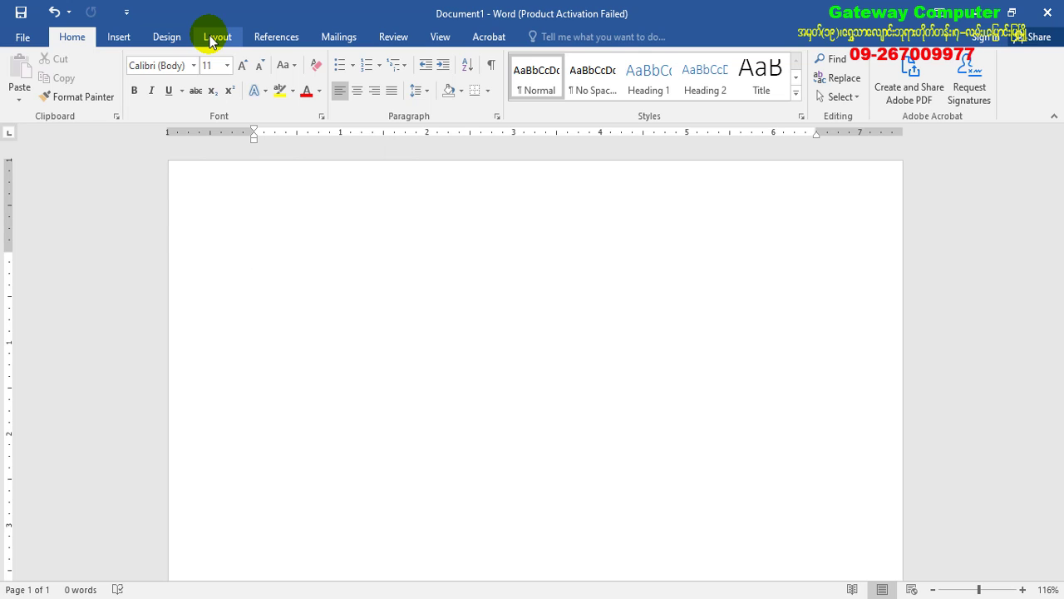
click(119, 39)
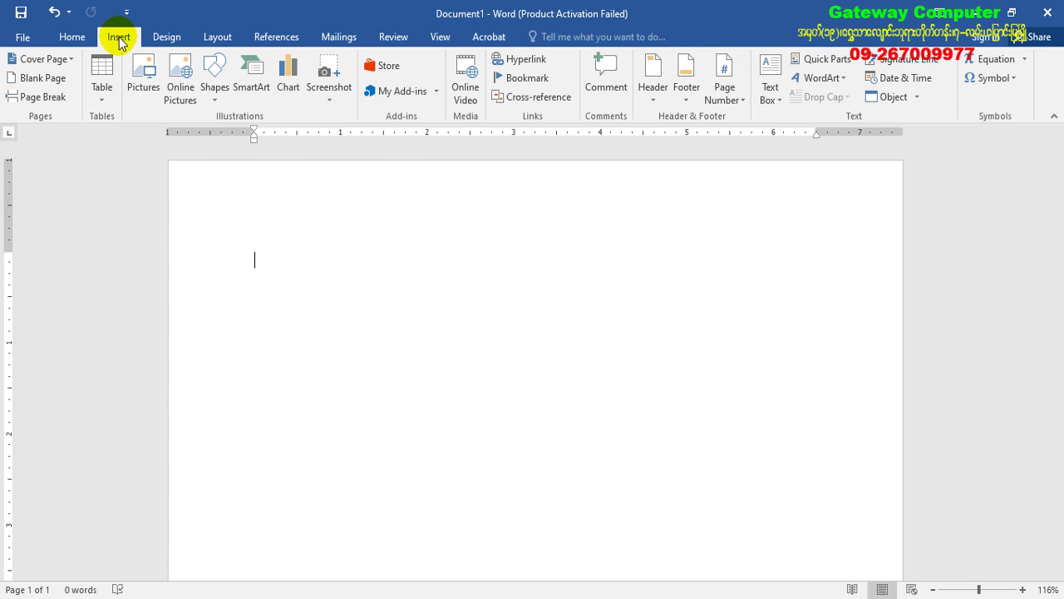
click(107, 96)
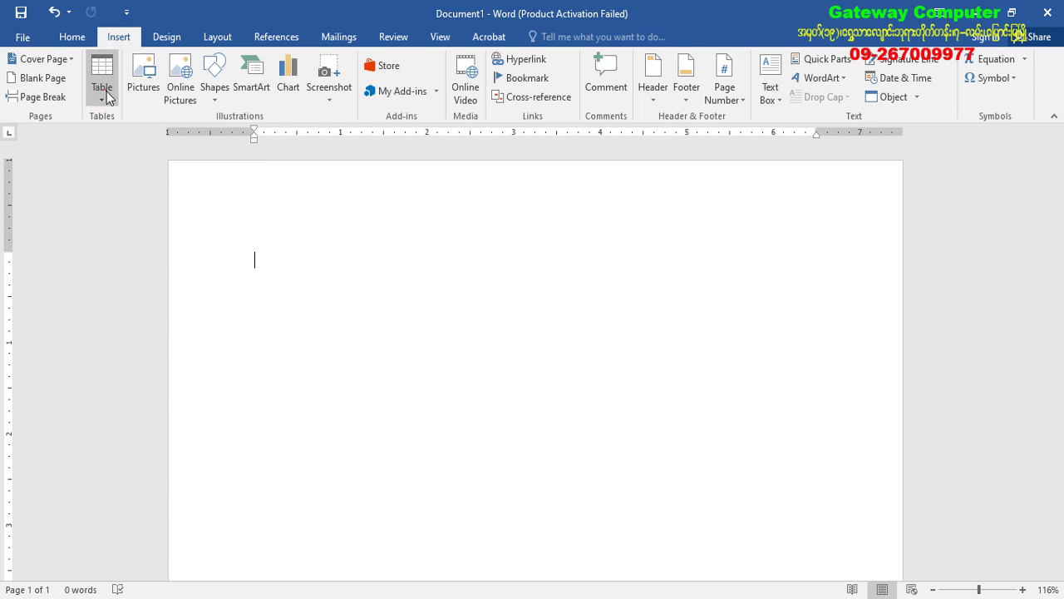
click(106, 95)
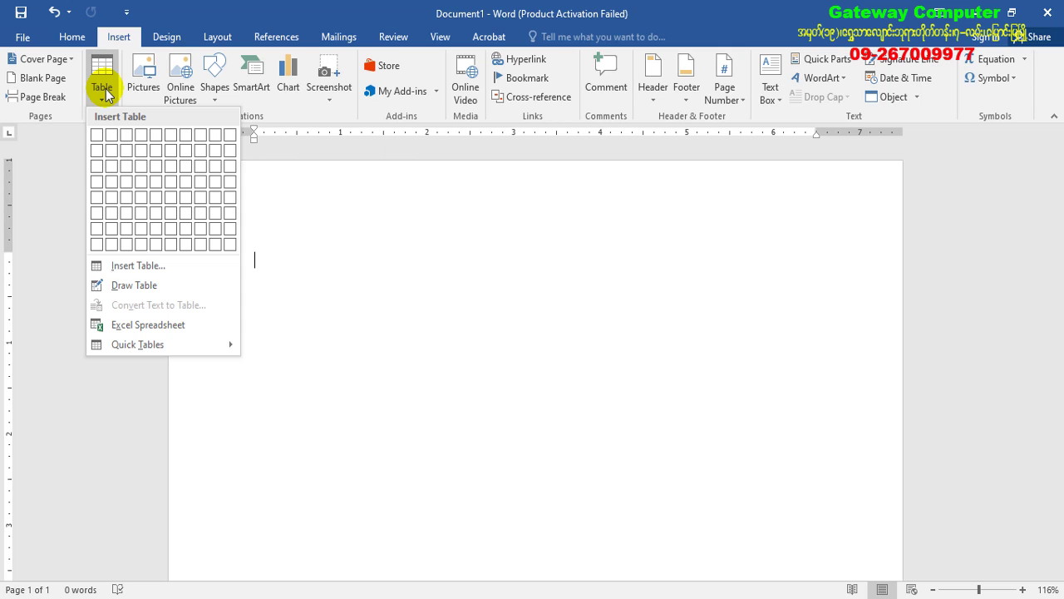
click(133, 266)
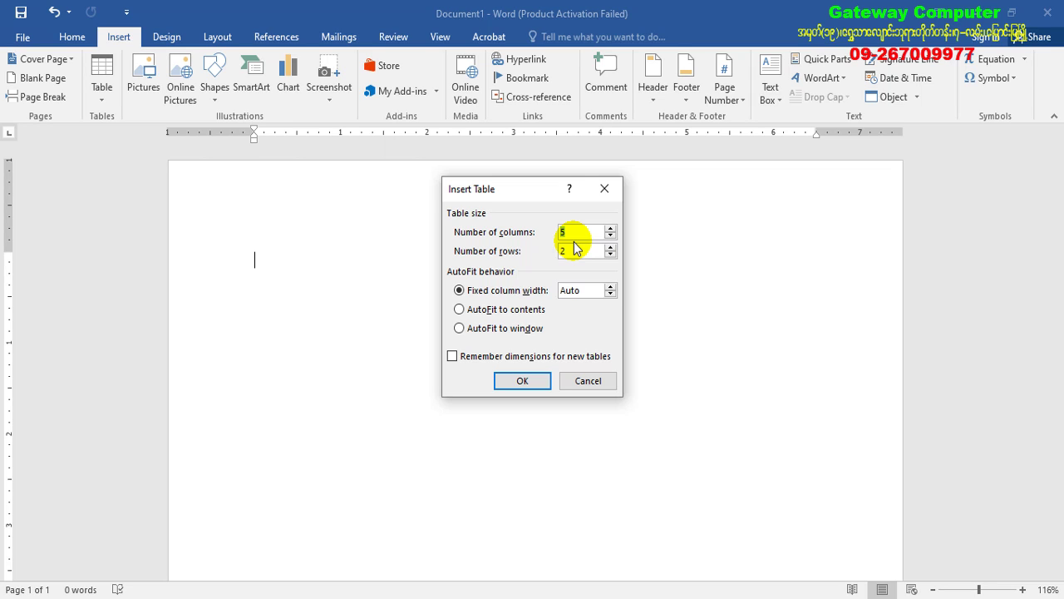
text(6)
key(Tab)
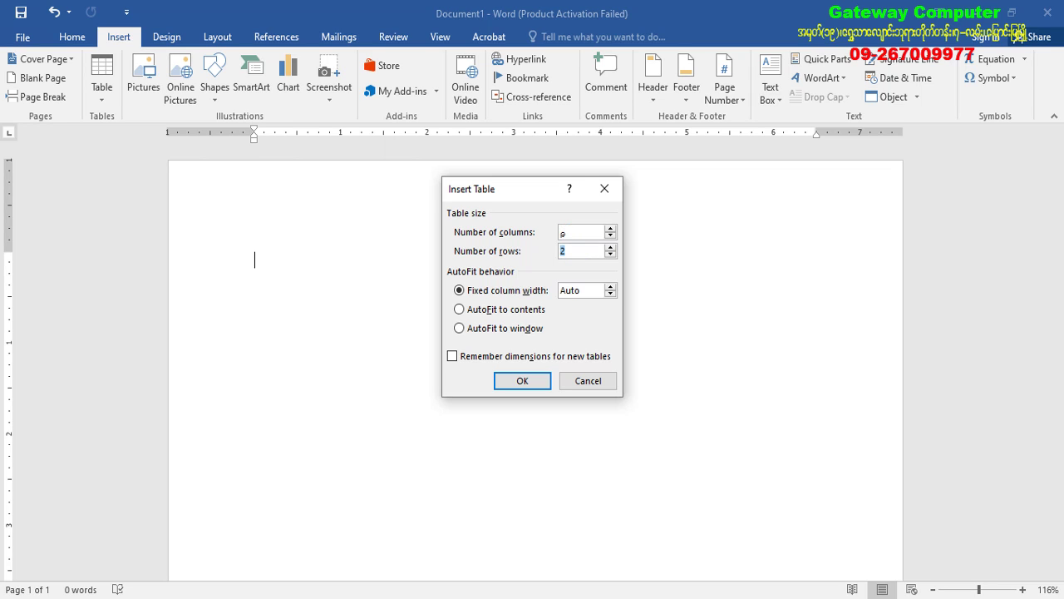
key(ctrl+shift+space)
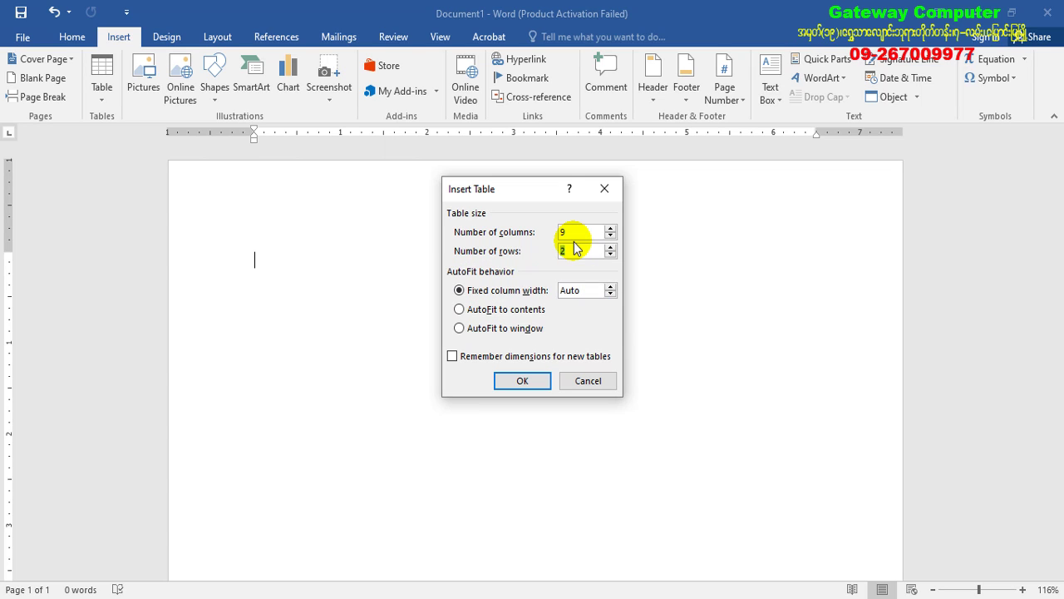
text(6)
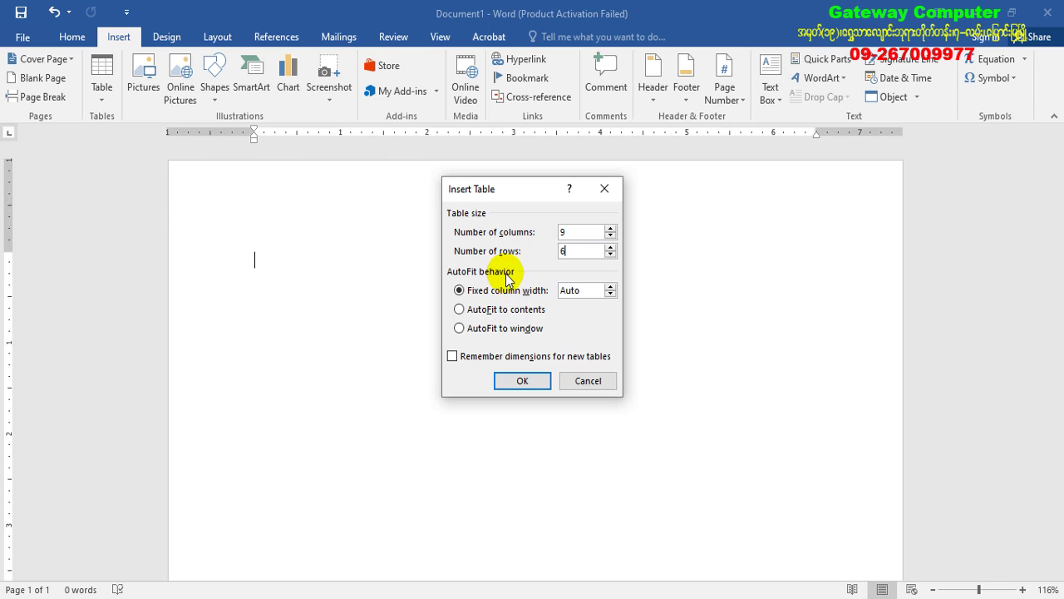
click(523, 380)
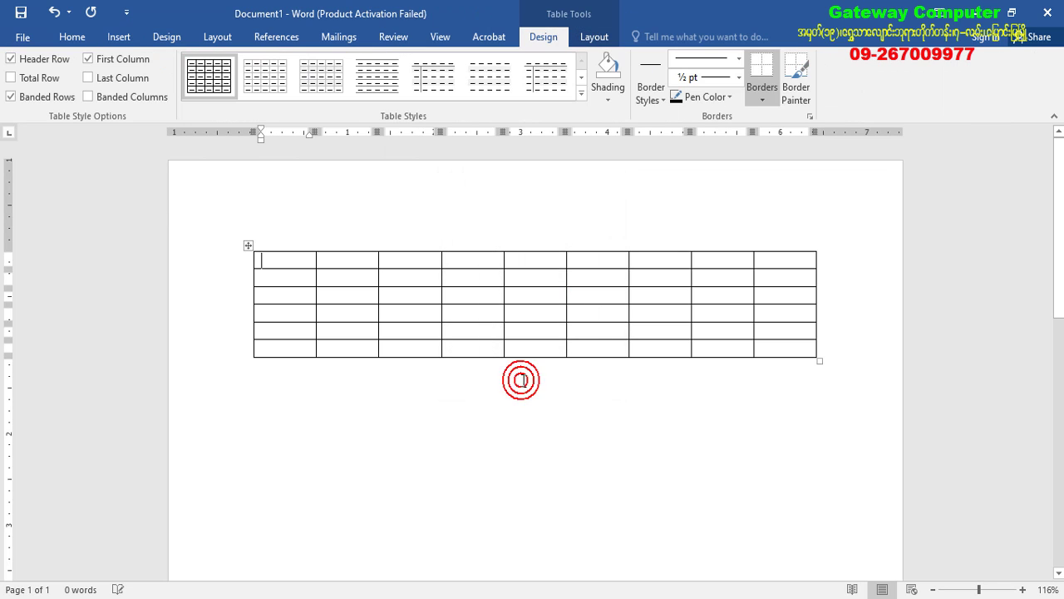
- Go through the cells of the table's first row one by one to examine its columns
click(1022, 589)
click(1023, 590)
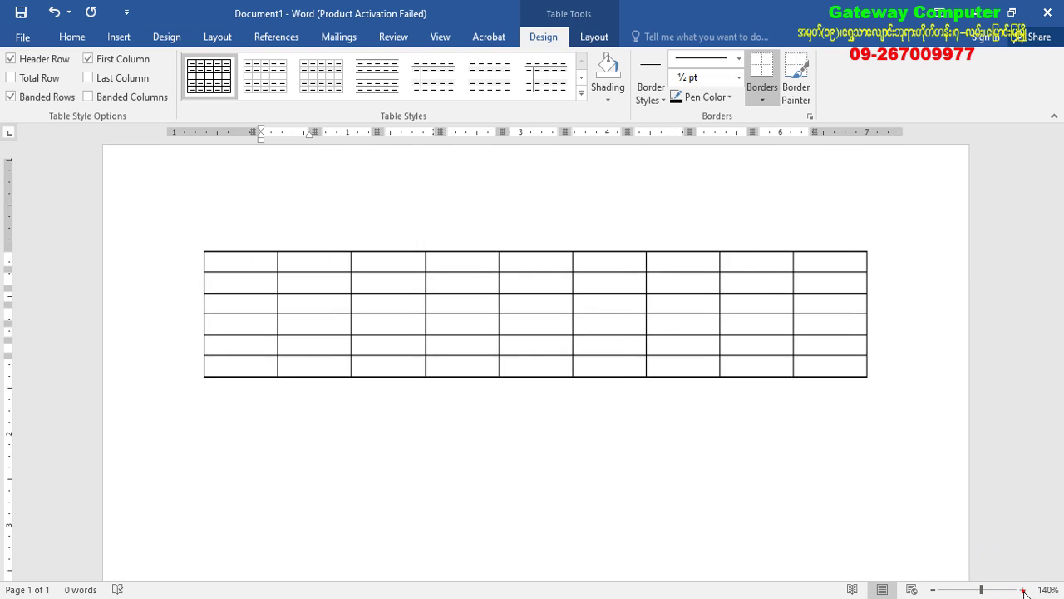
click(1022, 589)
click(1023, 589)
click(1023, 590)
click(1023, 590)
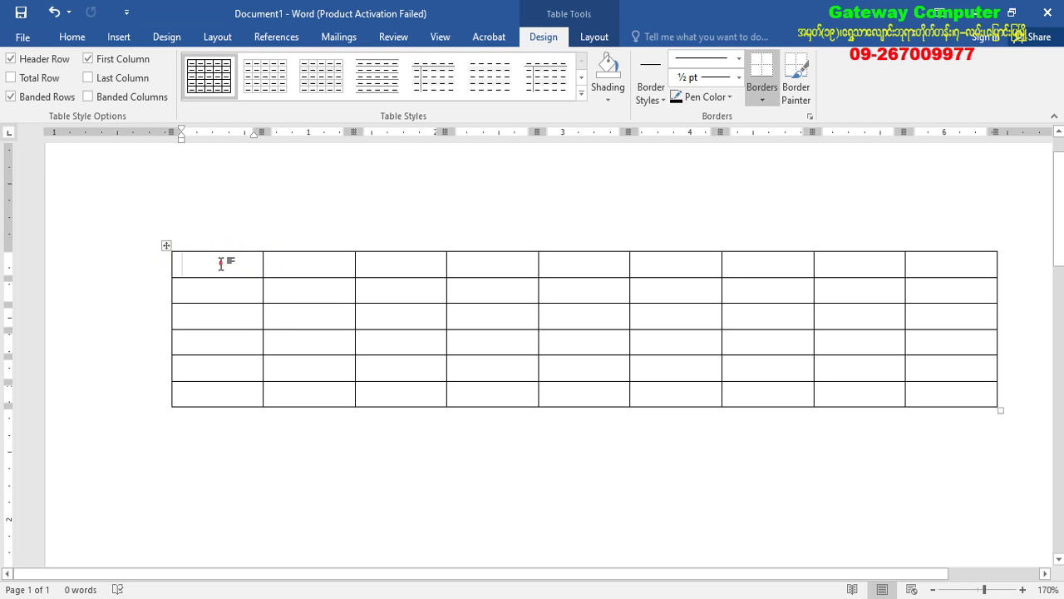
click(316, 265)
click(398, 265)
click(494, 263)
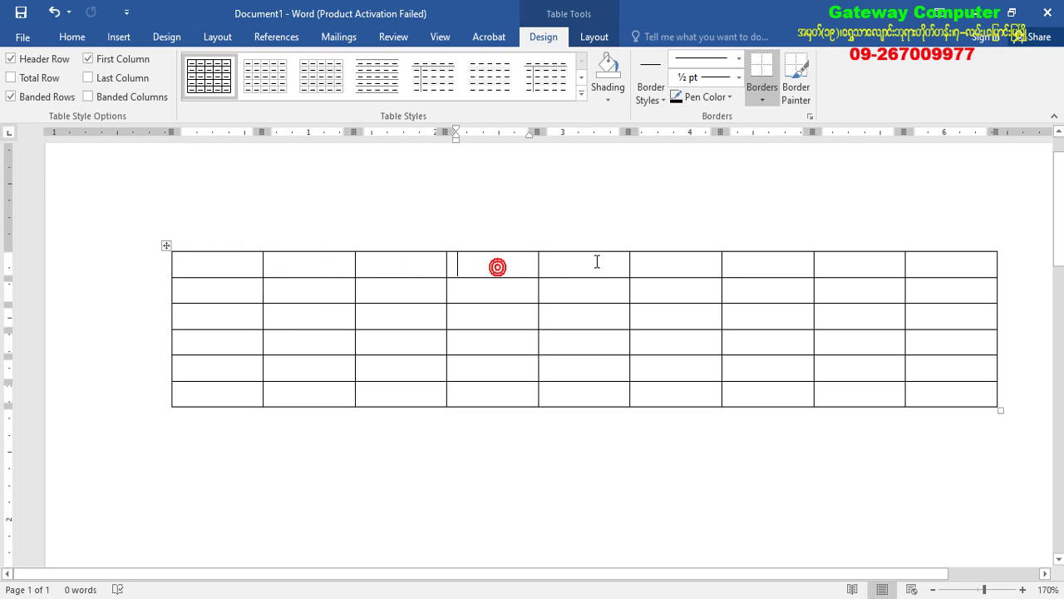
click(594, 262)
click(675, 265)
click(779, 266)
click(855, 264)
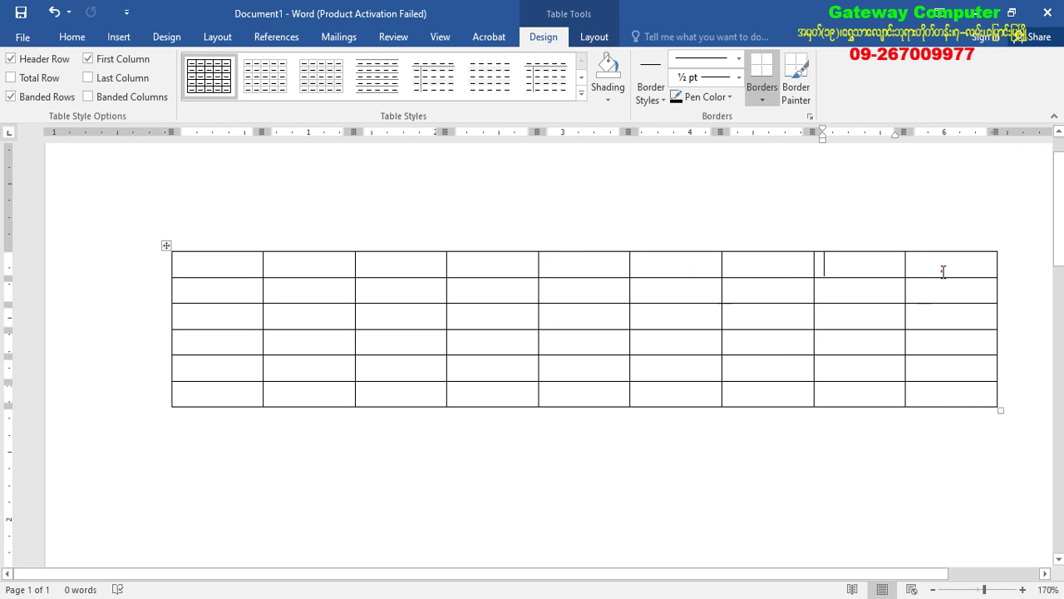
click(943, 267)
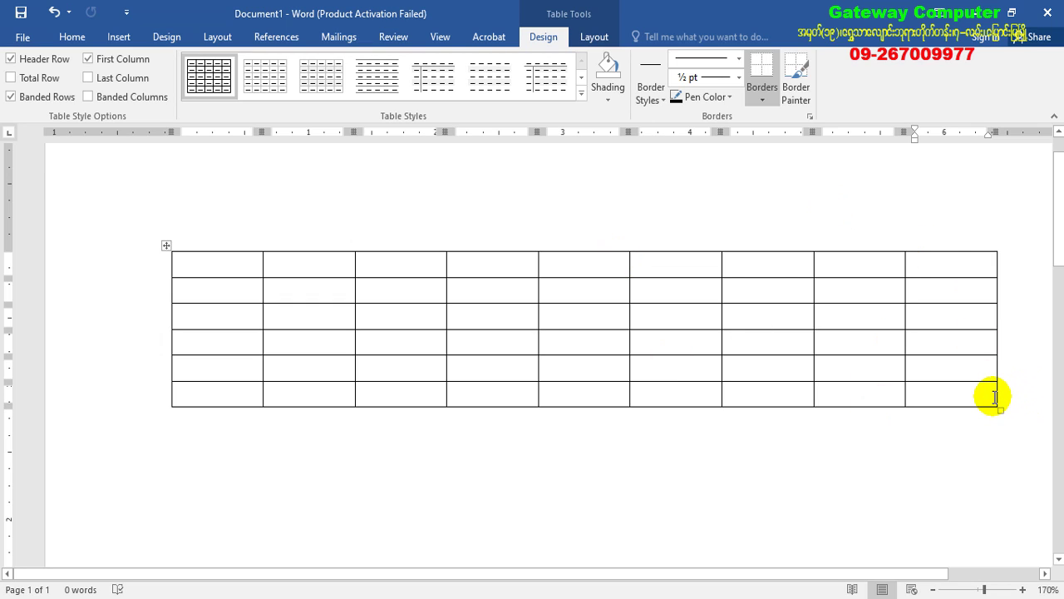
- Go through the cells of the first column one by one to examine the table's rows
click(213, 264)
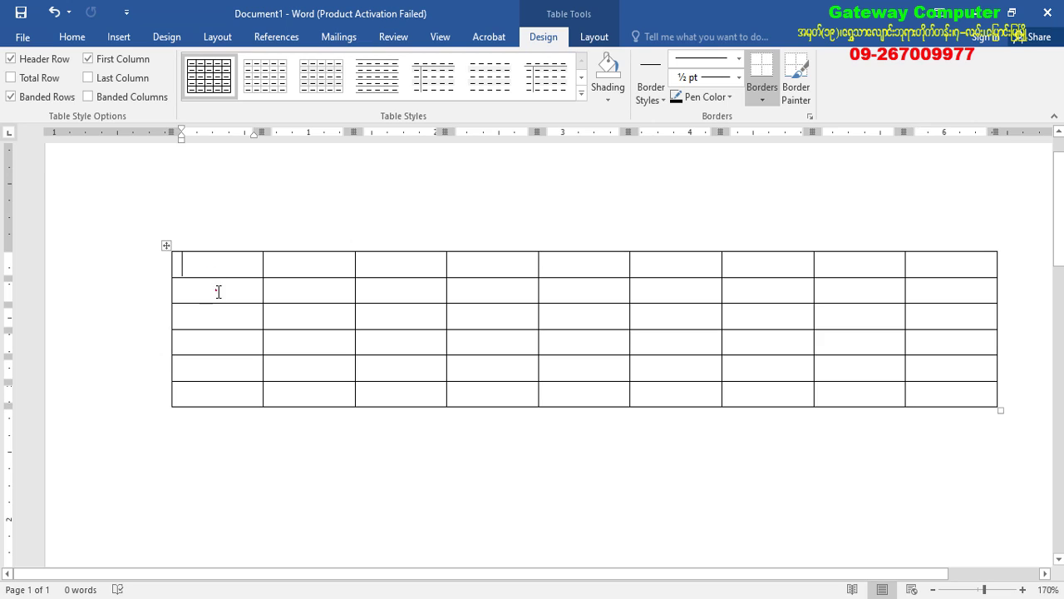
click(218, 291)
click(219, 316)
click(221, 341)
click(221, 368)
click(224, 390)
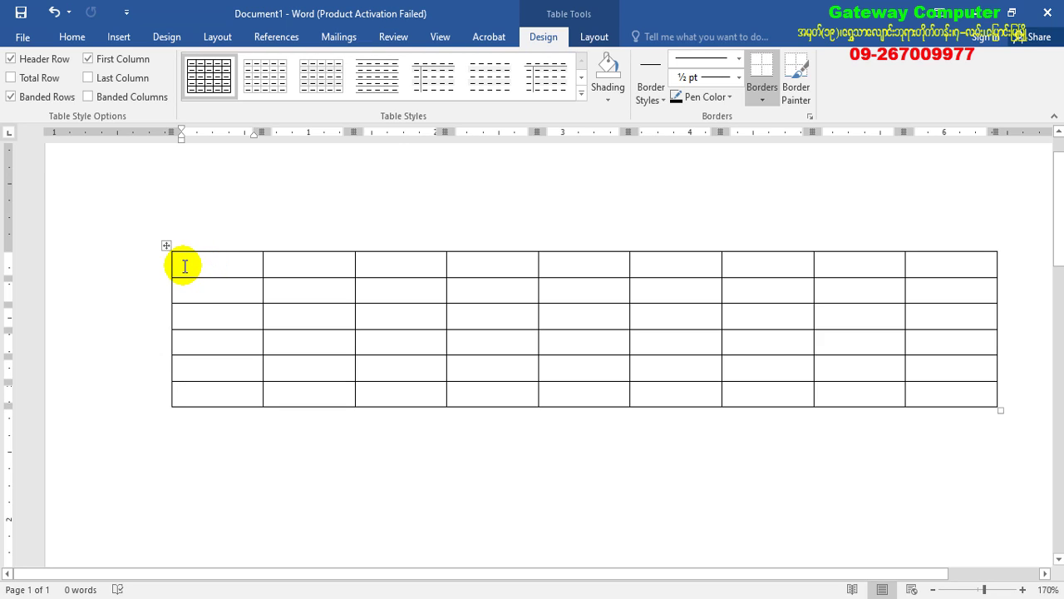
mouse_move(167, 261)
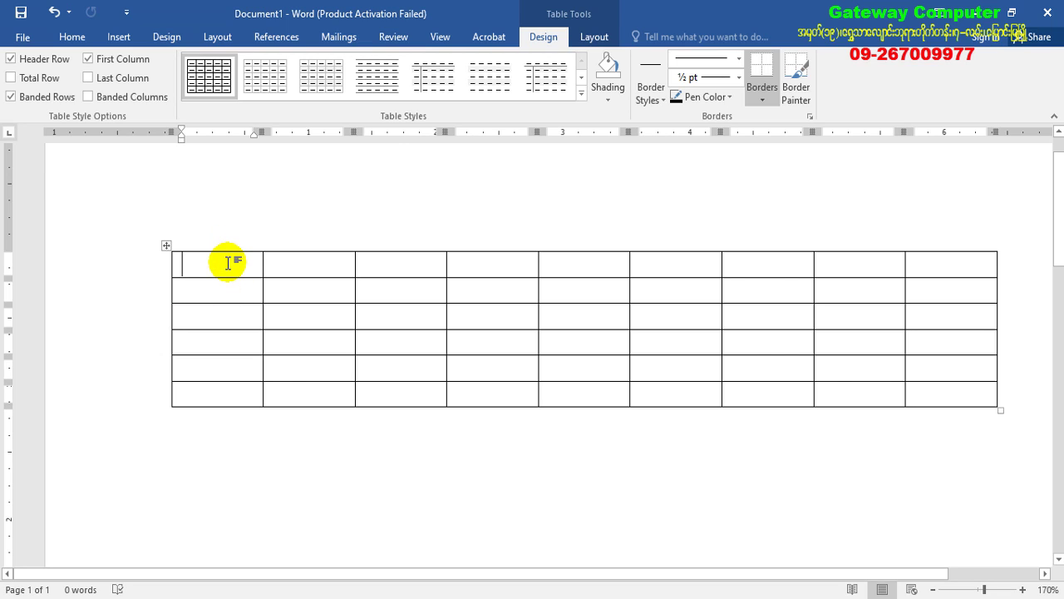
click(964, 268)
click(965, 268)
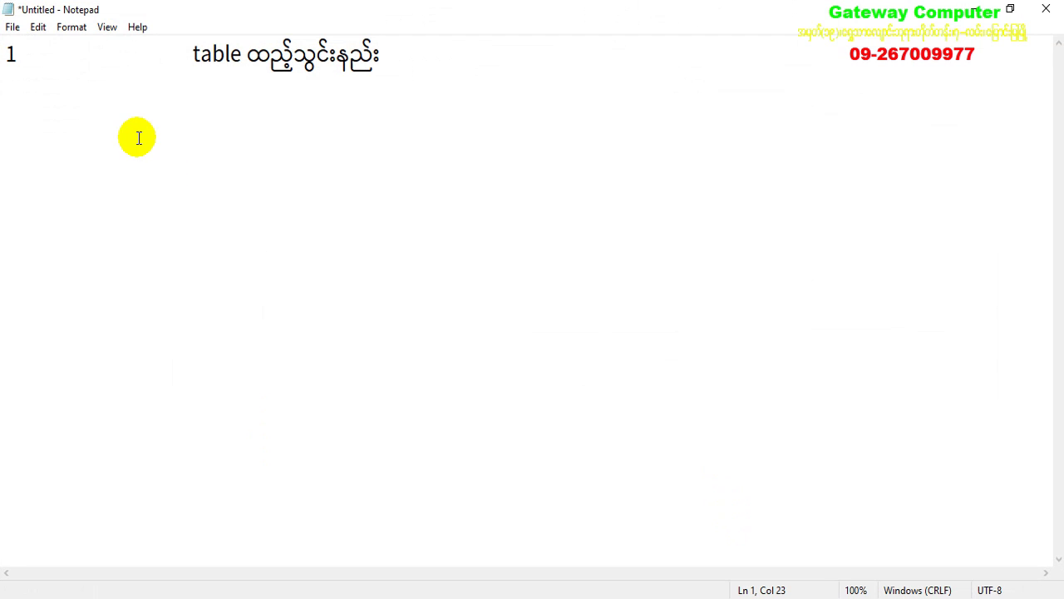
- Switch to Notepad and add note line 2, "Row / column အကျဉ်းအကျယ်ပြင်နည်း", with the text indented by two tabs after the number
key(Return)
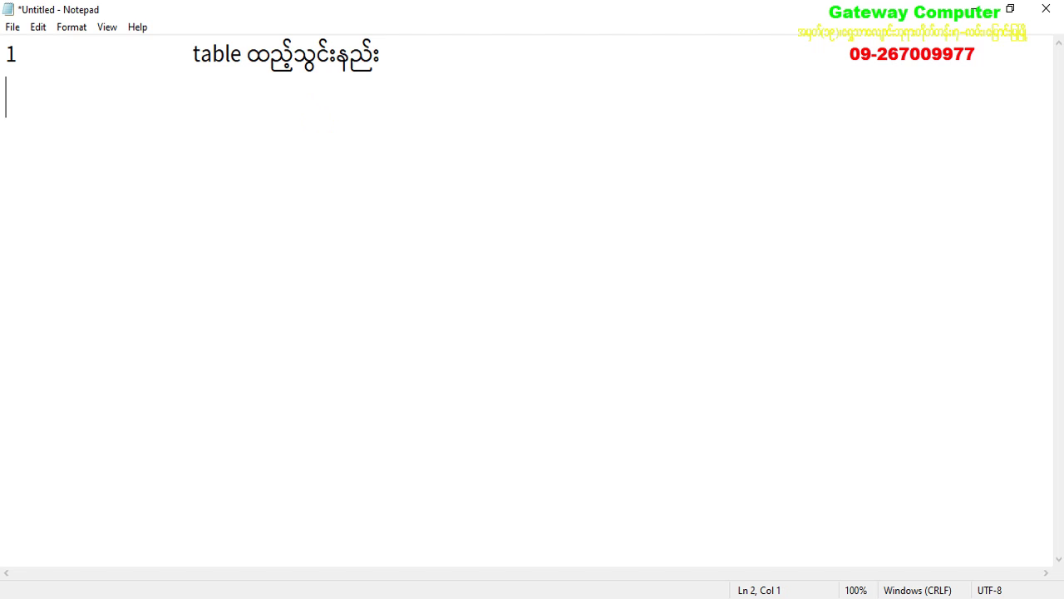
text(2)
key(Tab)
key(Tab)
text(Row / colu)
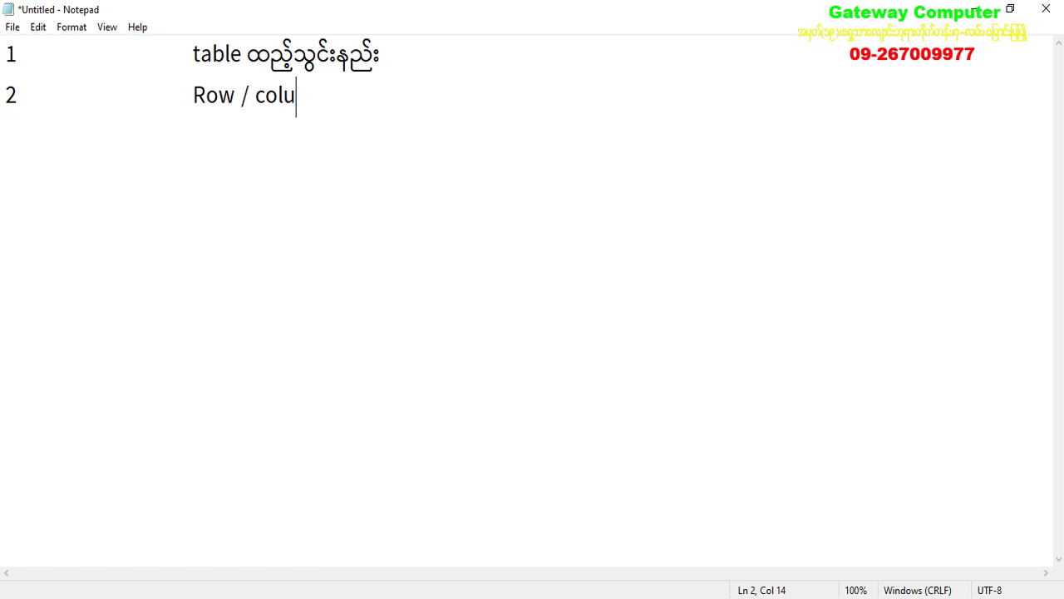
text(mn အကျသ)
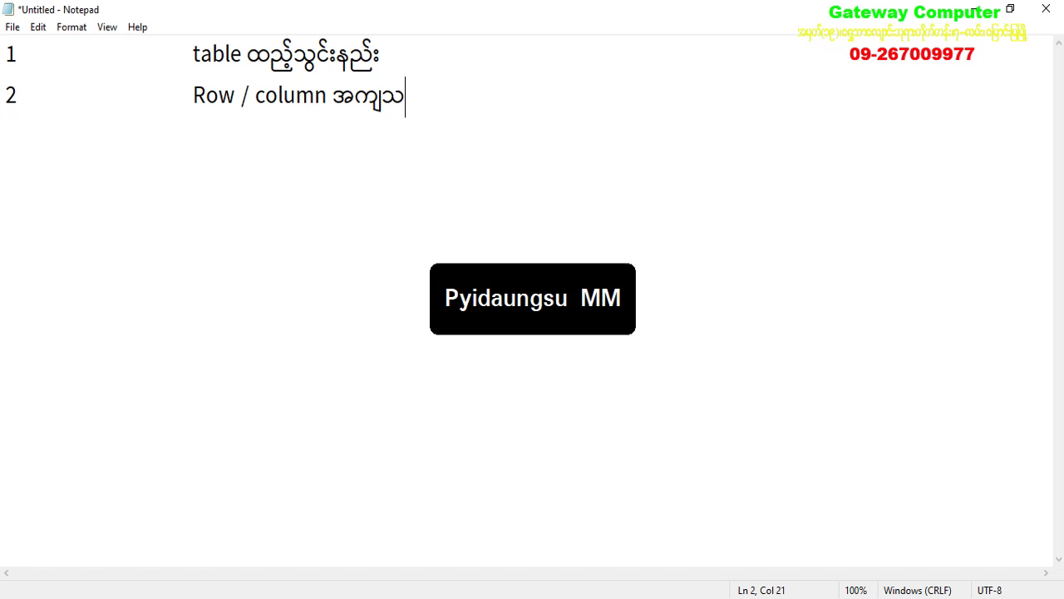
key(BackSpace)
text(ဦးအကျ)
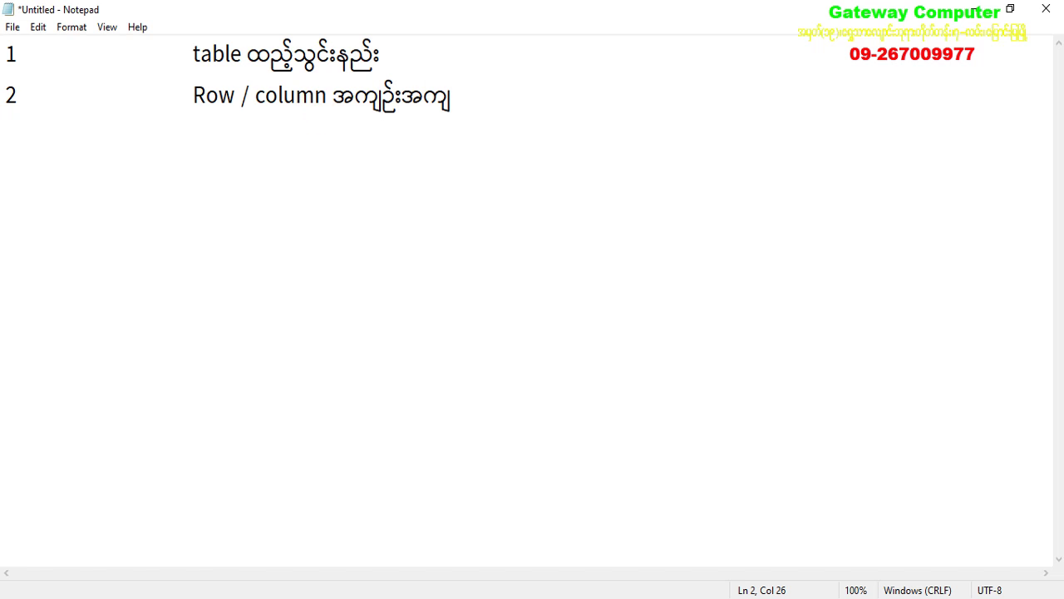
text(ယ်ပြင)
key(BackSpace)
key(BackSpace)
key(BackSpace)
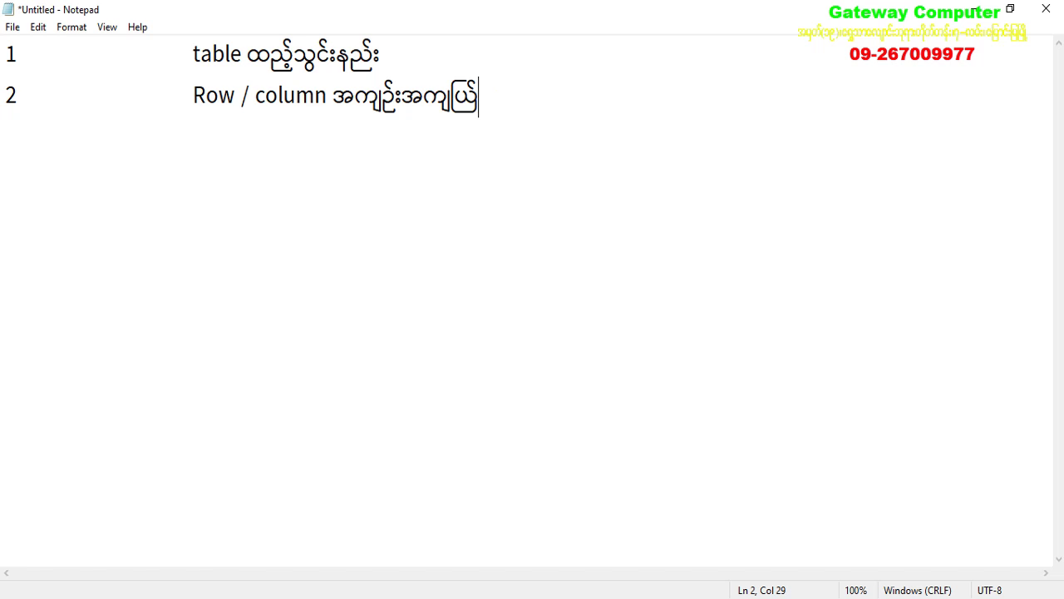
text(ပြင်နည်း)
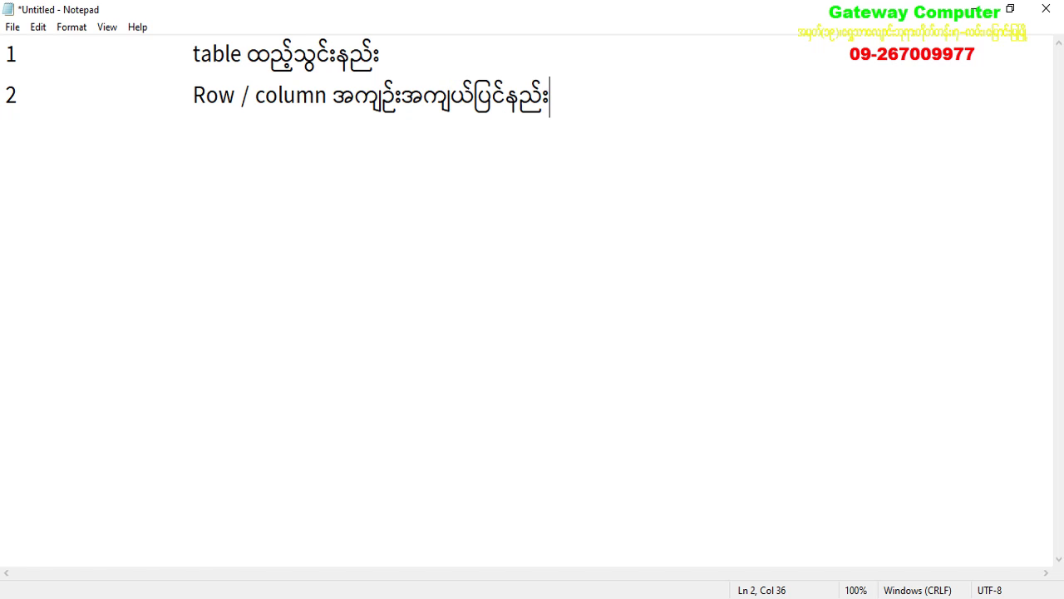
- Return to the Word table, narrow its first column to about 0.4 inches and widen its second column to about 1.3 inches
click(972, 10)
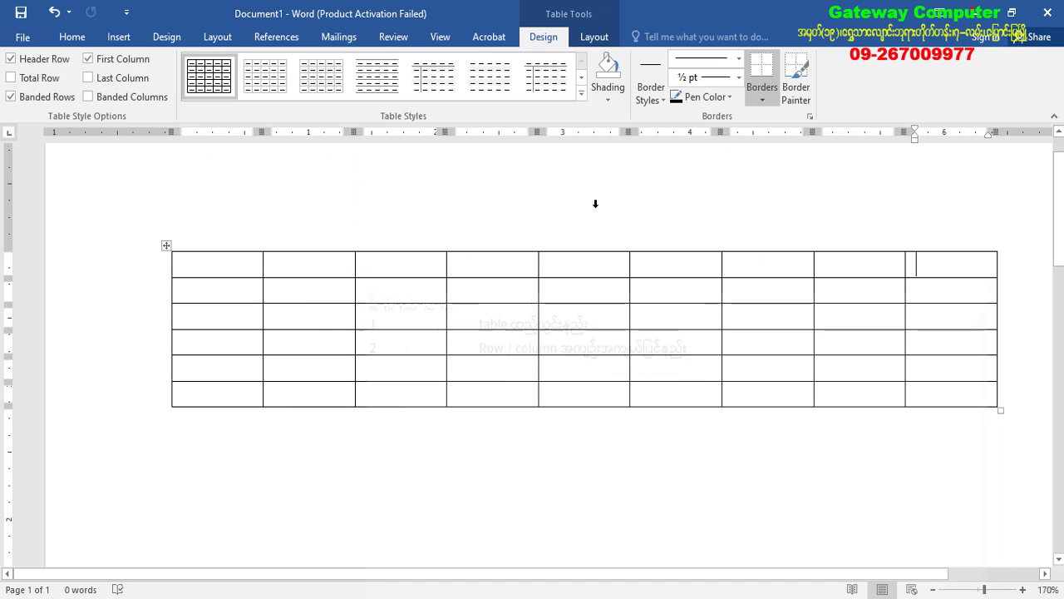
click(247, 263)
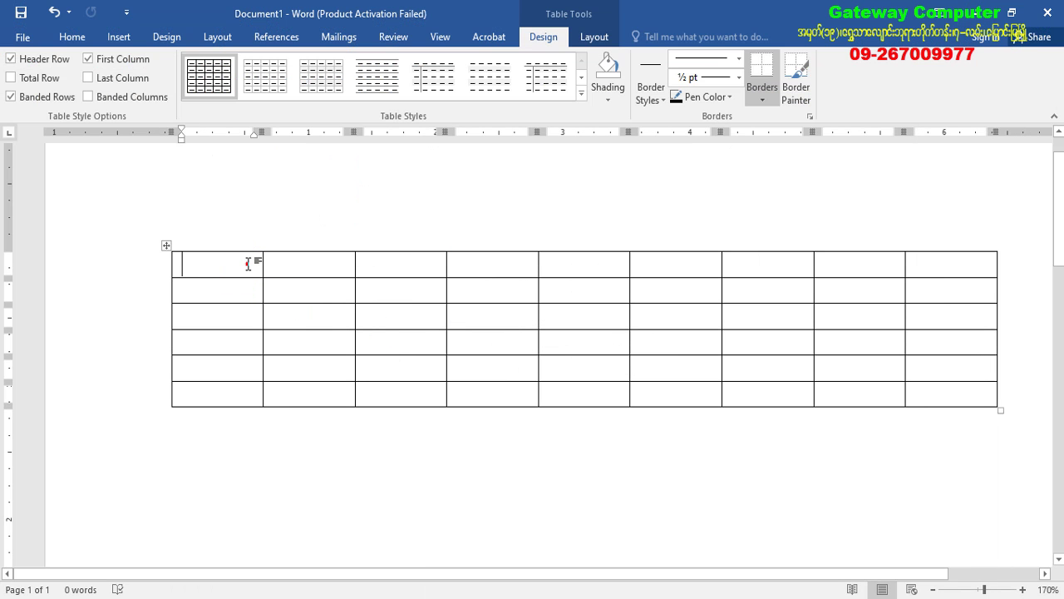
click(248, 264)
drag(263, 267, 221, 267)
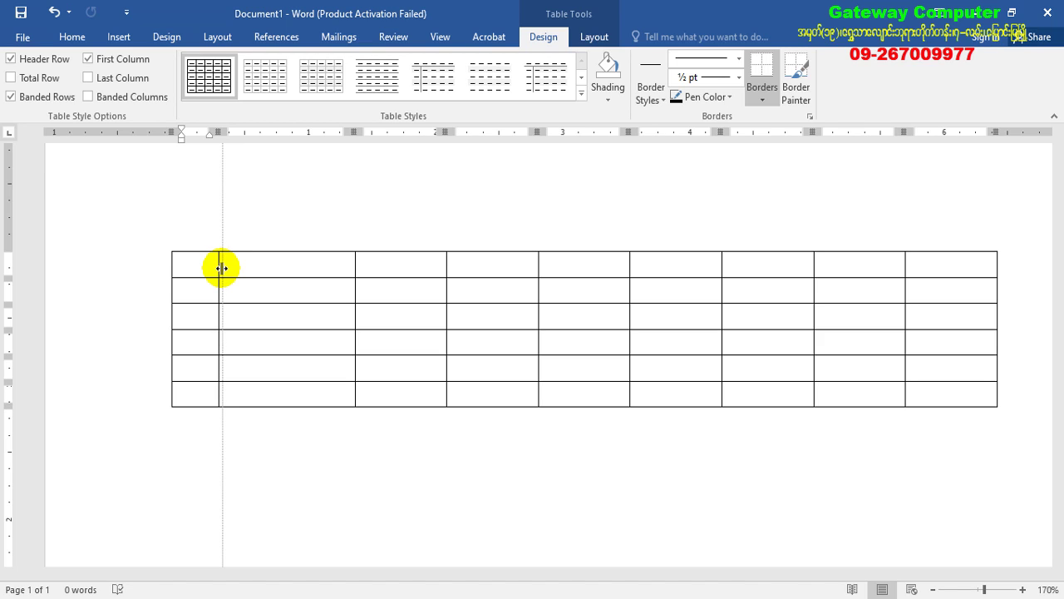
drag(221, 268, 218, 268)
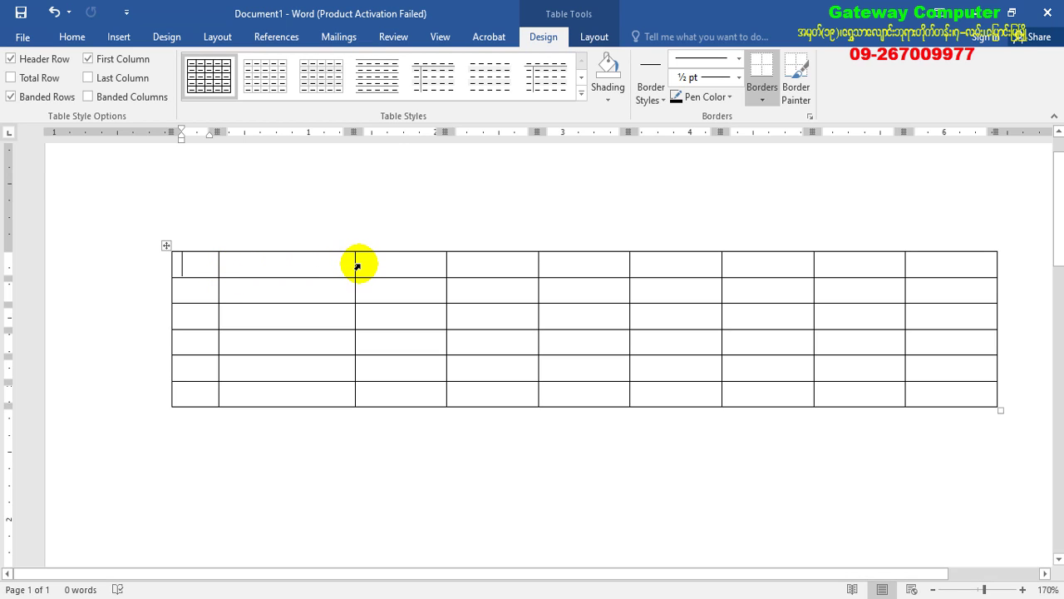
drag(356, 264, 384, 268)
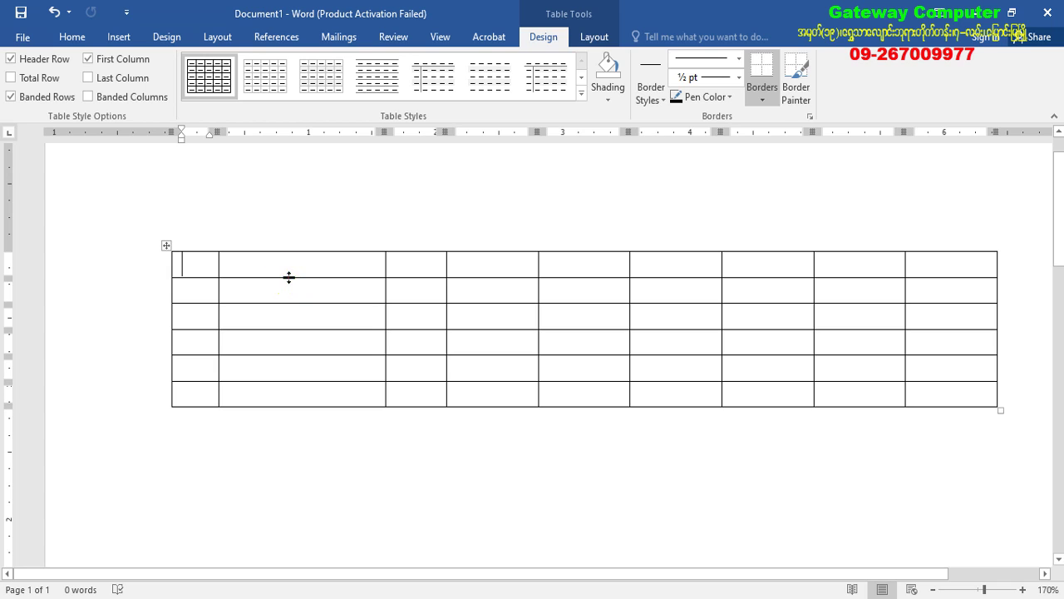
- Increase the height of the table's first row to about 0.5 inches and place the cursor in the second row
drag(288, 279, 299, 308)
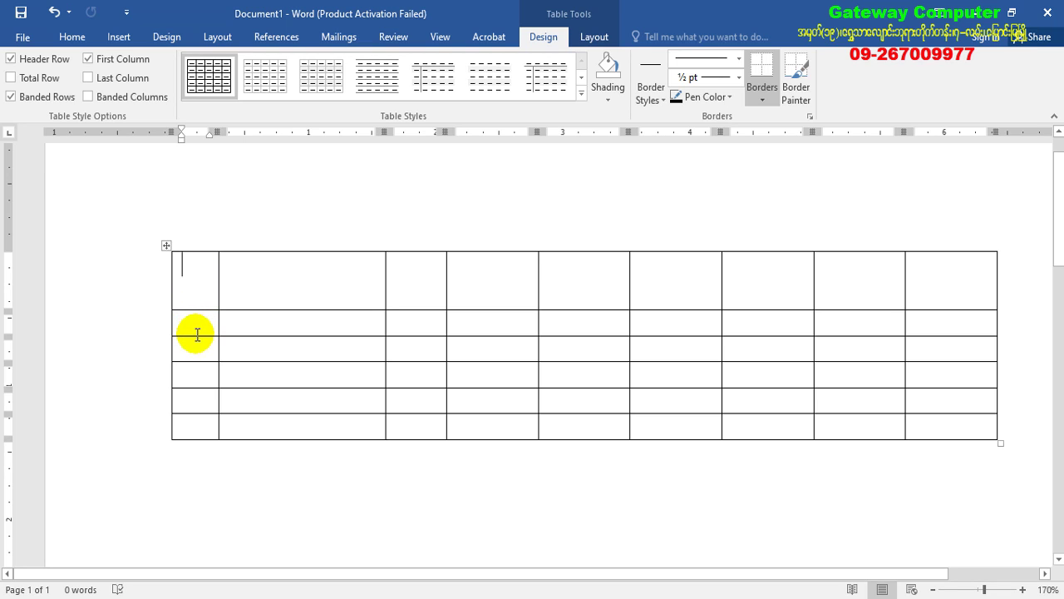
mouse_move(197, 327)
mouse_down()
mouse_move(223, 339)
mouse_move(798, 336)
mouse_move(948, 351)
mouse_up()
click(273, 323)
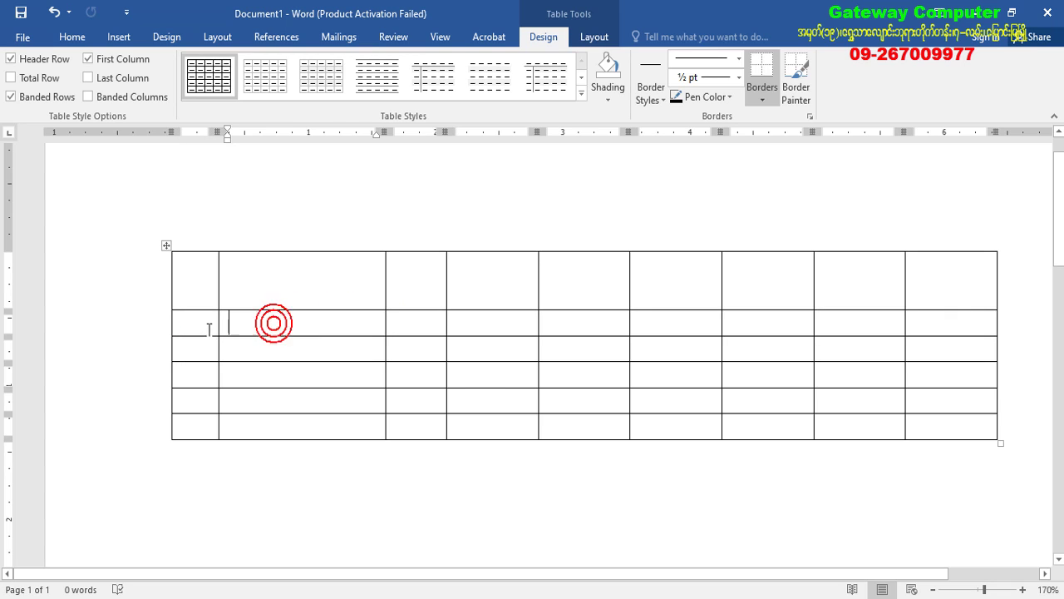
- Set the height of the table's second and third rows to 0.5 inches
mouse_move(190, 321)
mouse_down()
mouse_move(939, 321)
mouse_move(944, 350)
mouse_up()
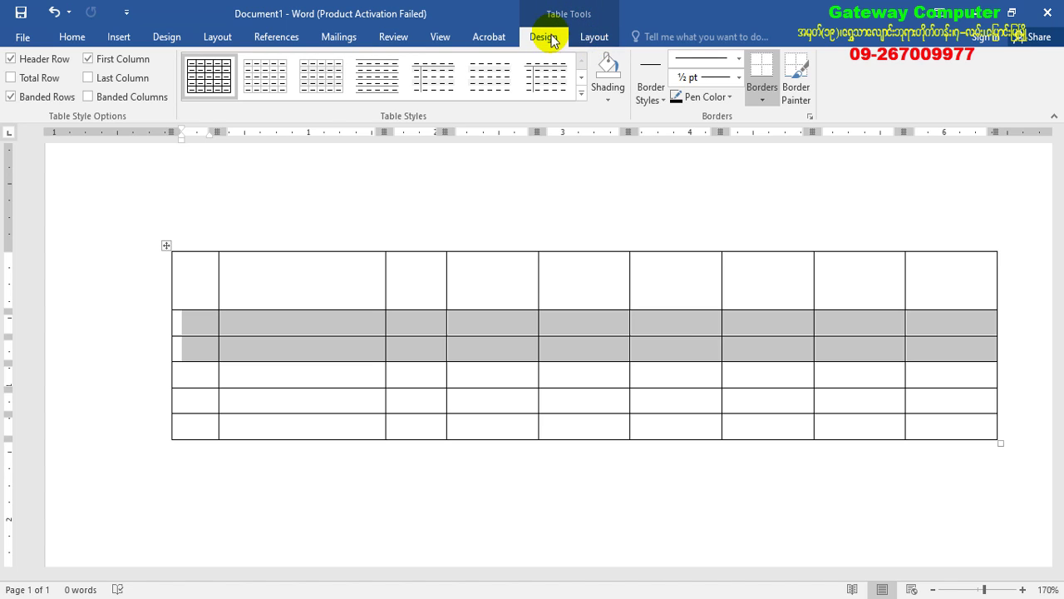
click(597, 41)
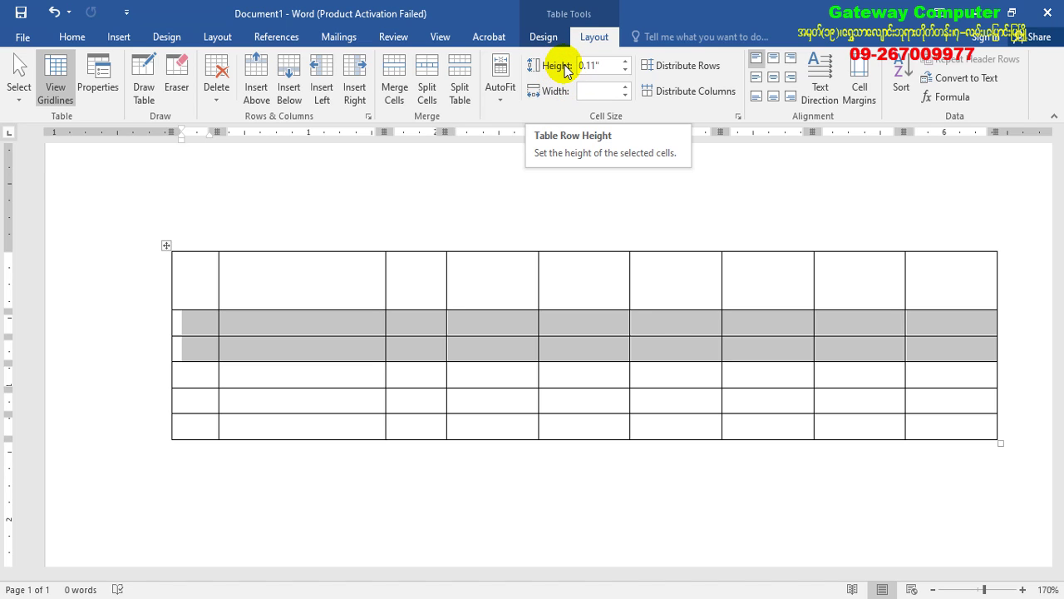
click(594, 67)
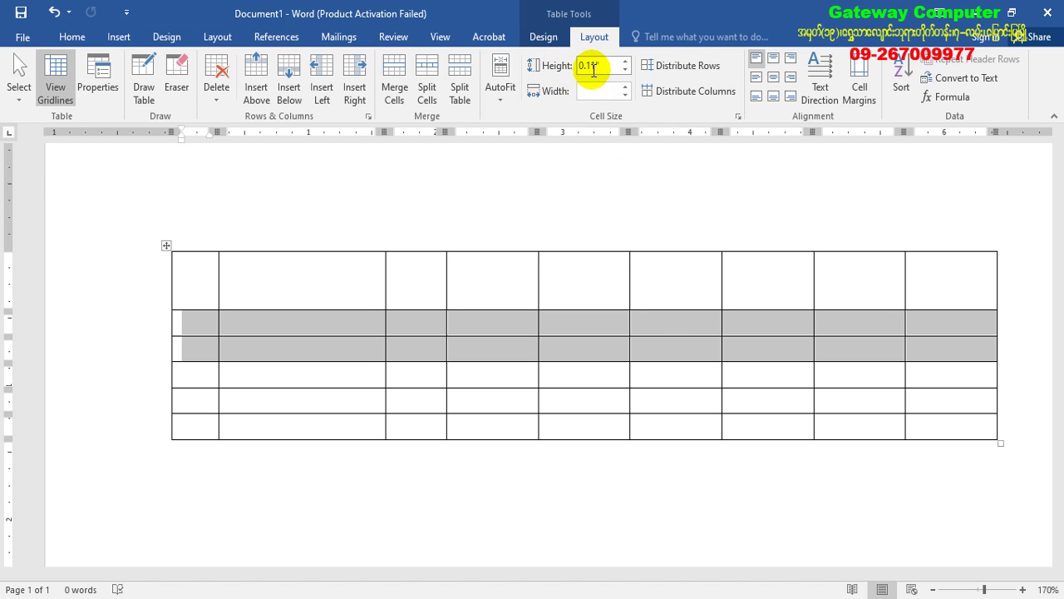
click(602, 67)
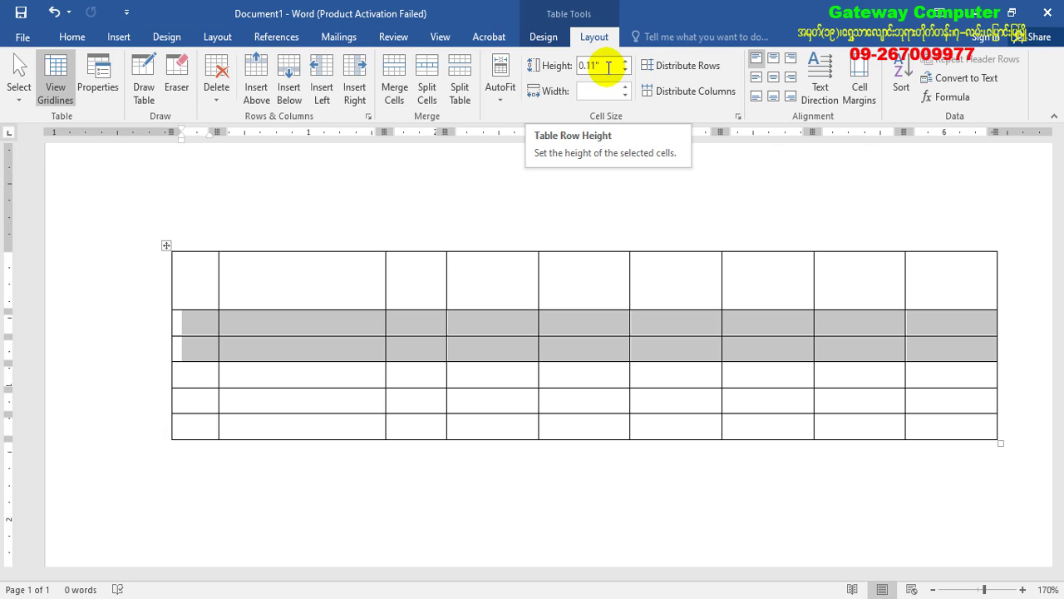
double_click(607, 67)
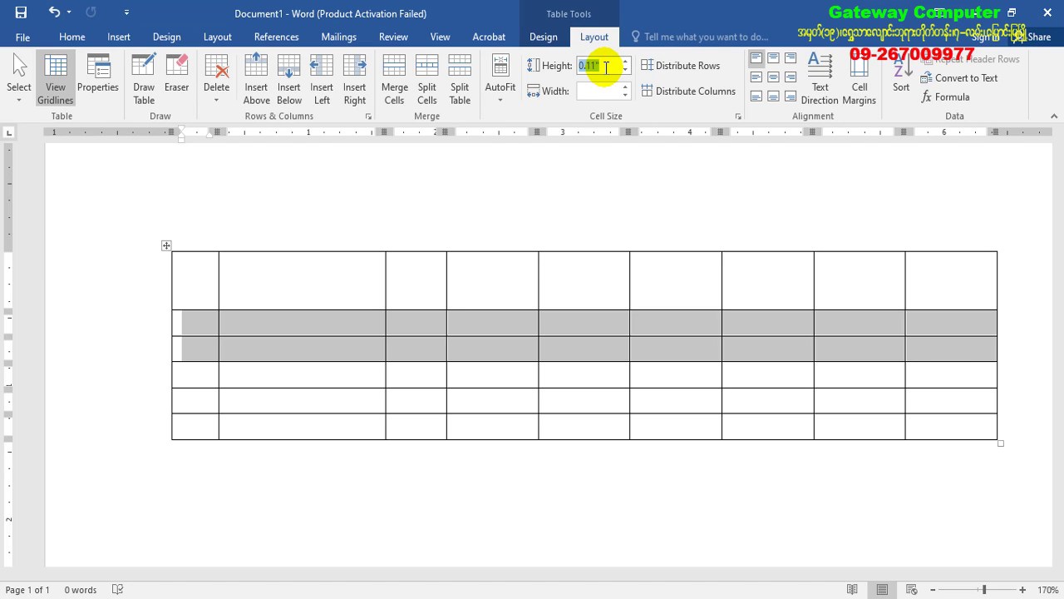
text(0.5)
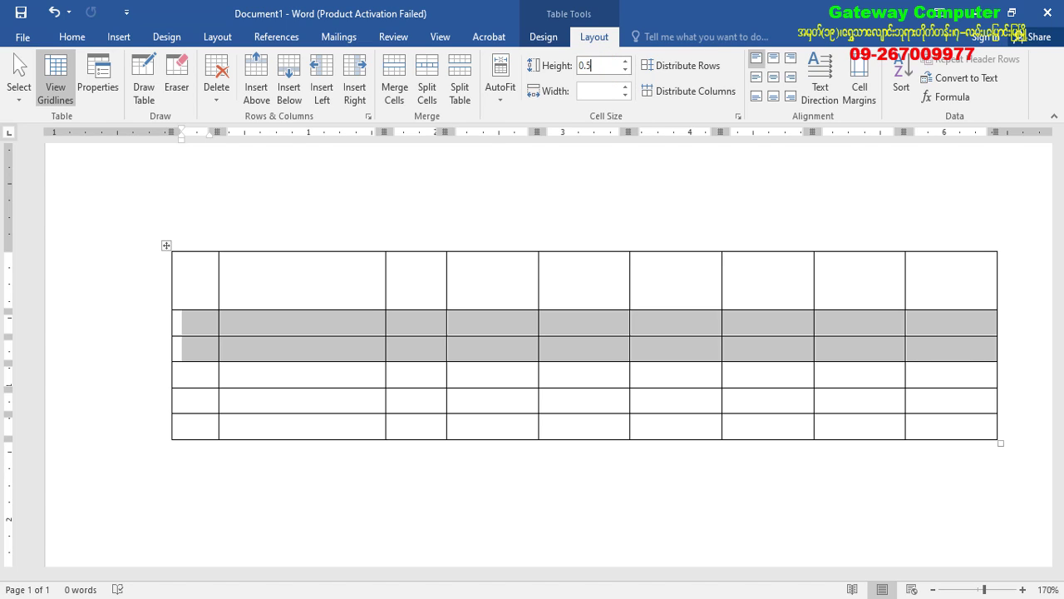
key(Return)
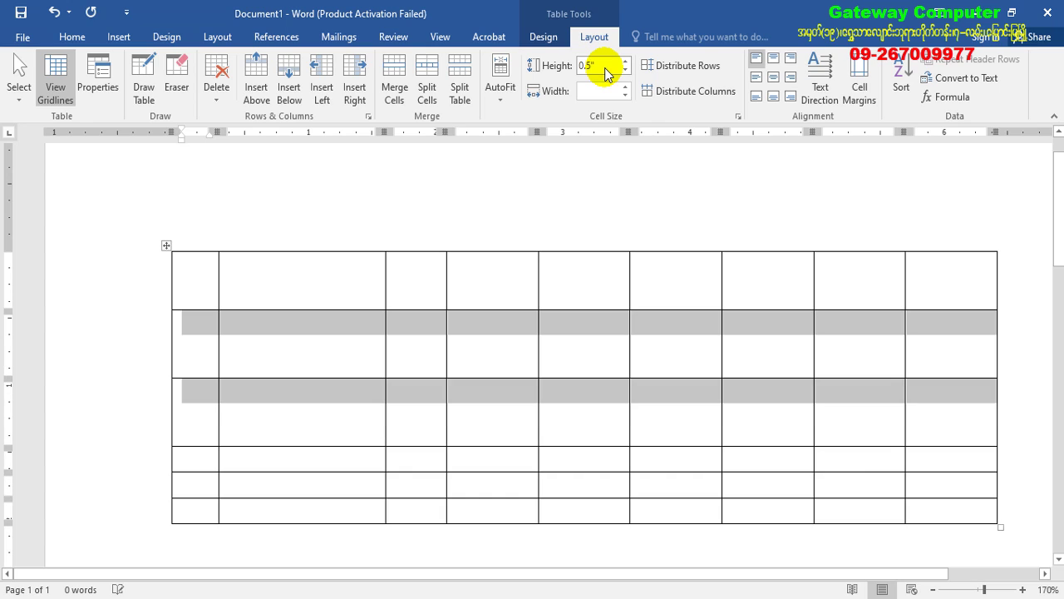
click(194, 336)
drag(202, 340, 946, 413)
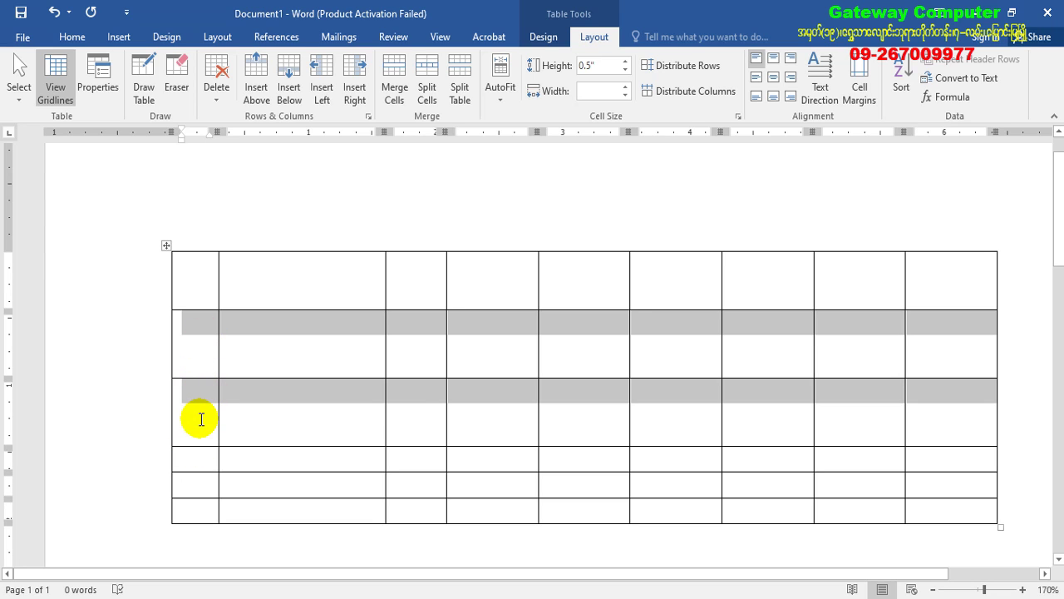
drag(1057, 225, 1060, 260)
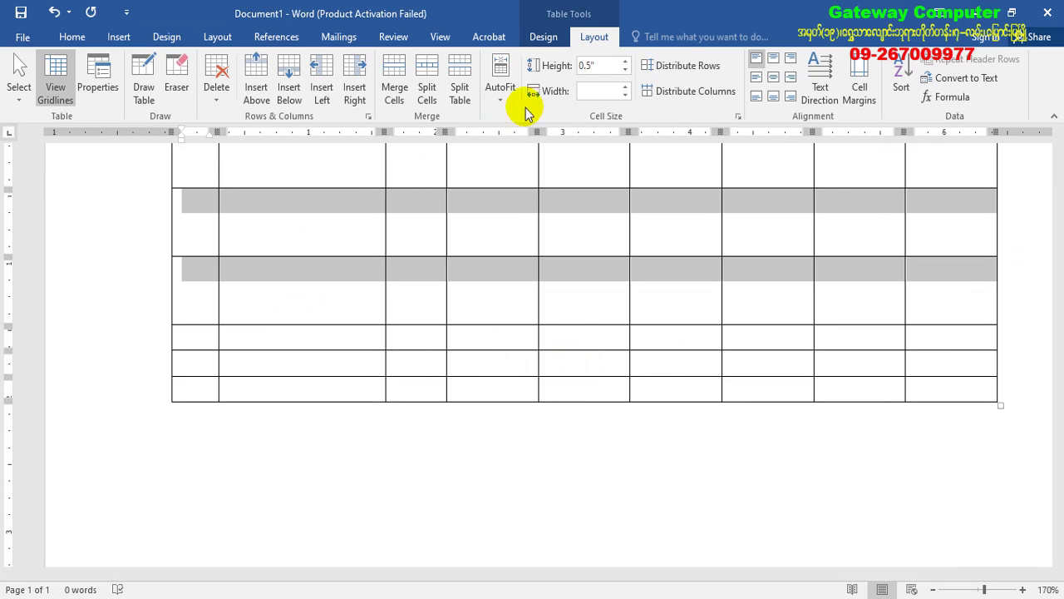
click(592, 65)
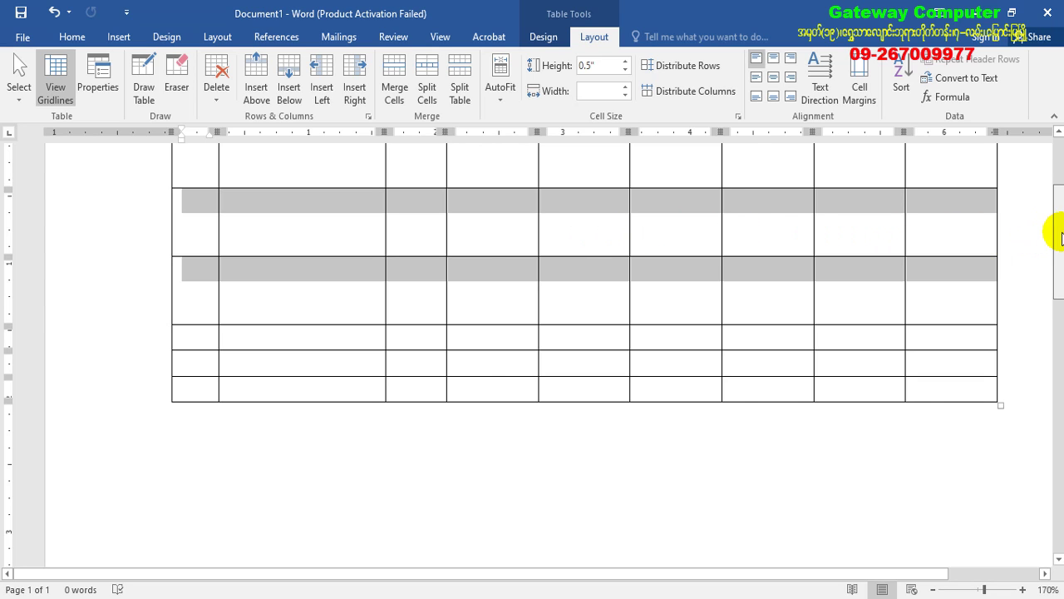
drag(1053, 231, 1052, 191)
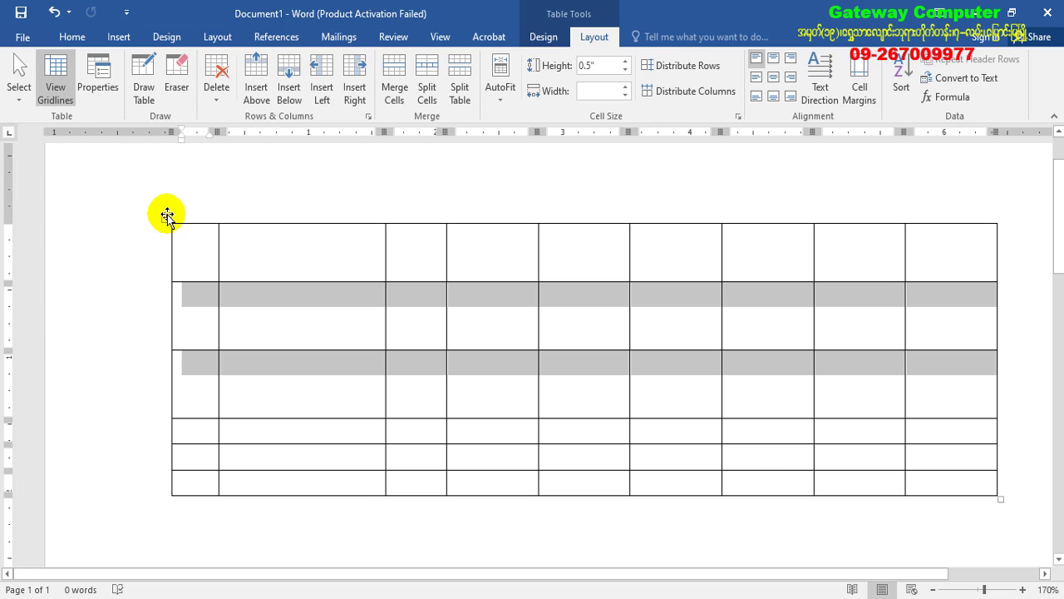
- Select the whole table and set the height of all its rows to 0.3 inches
click(198, 246)
drag(198, 246, 930, 487)
click(722, 310)
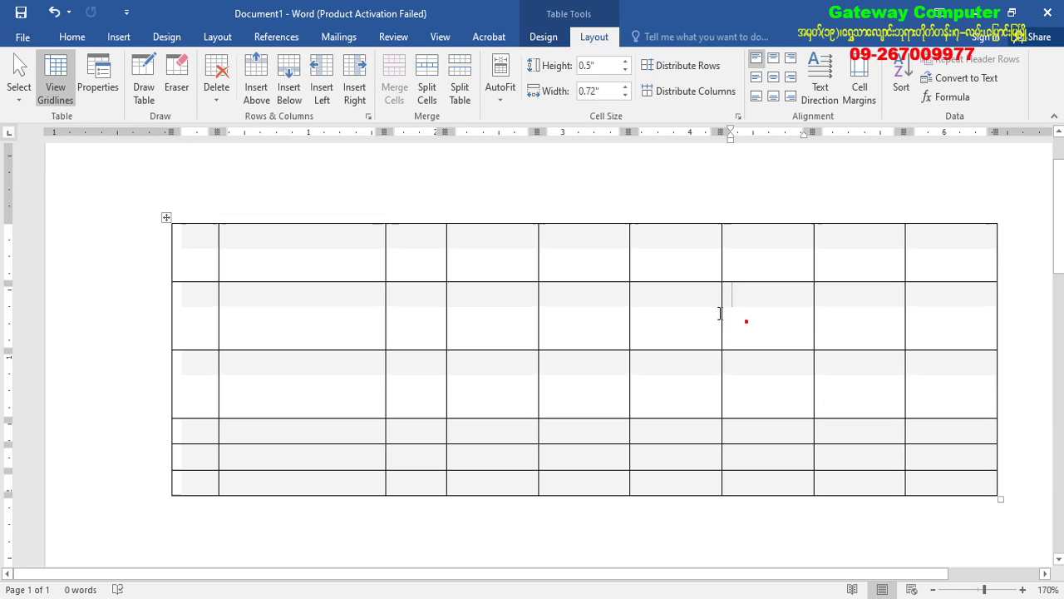
click(165, 216)
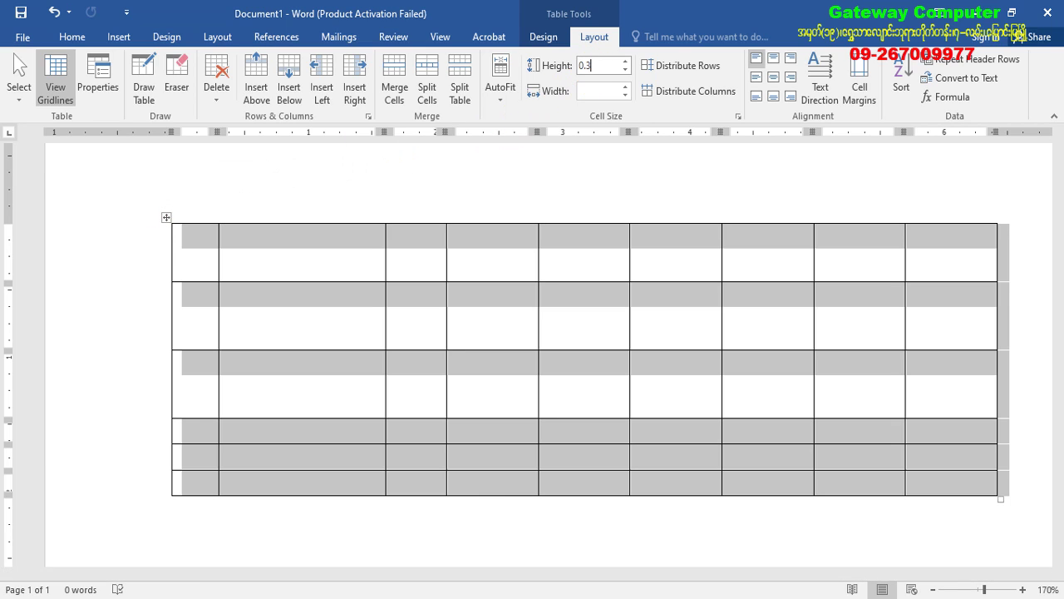
text(0.3)
key(Return)
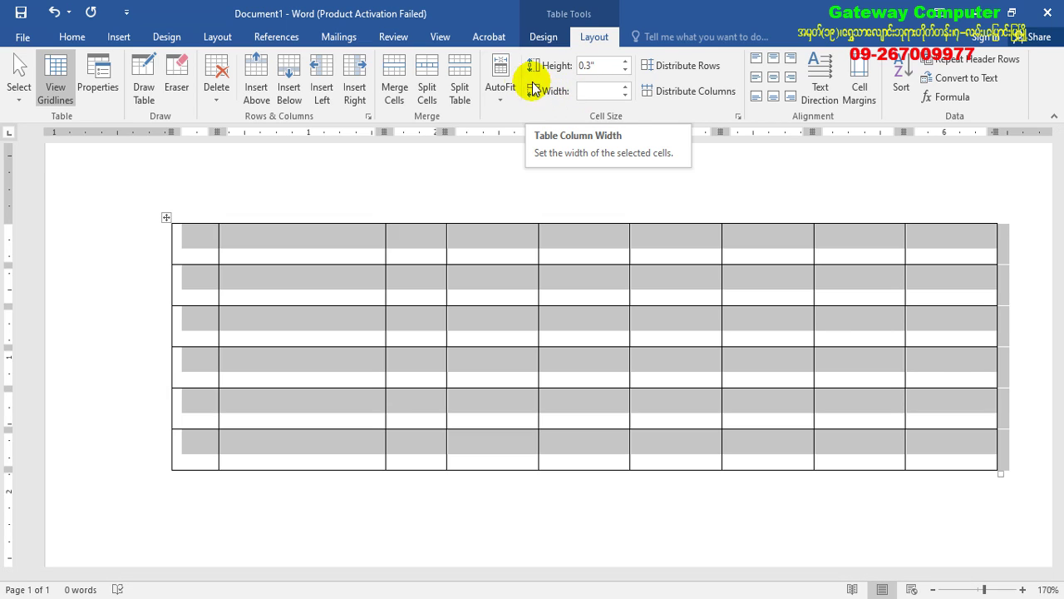
- Set the width of all the table's columns to 1.2 inches, and reduce it to 0.2 inches
click(597, 91)
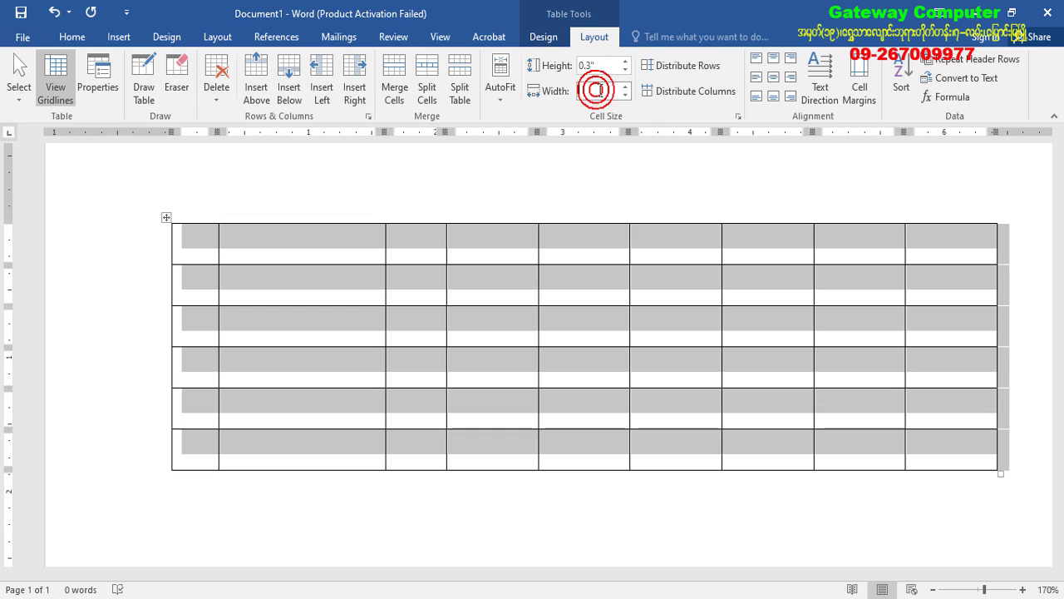
text(1.2)
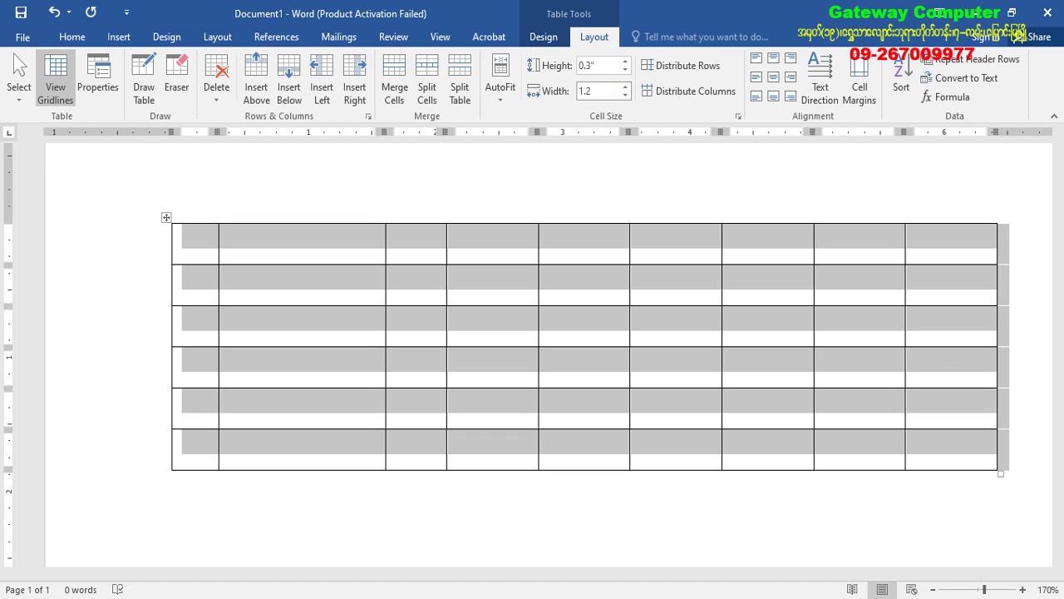
key(Return)
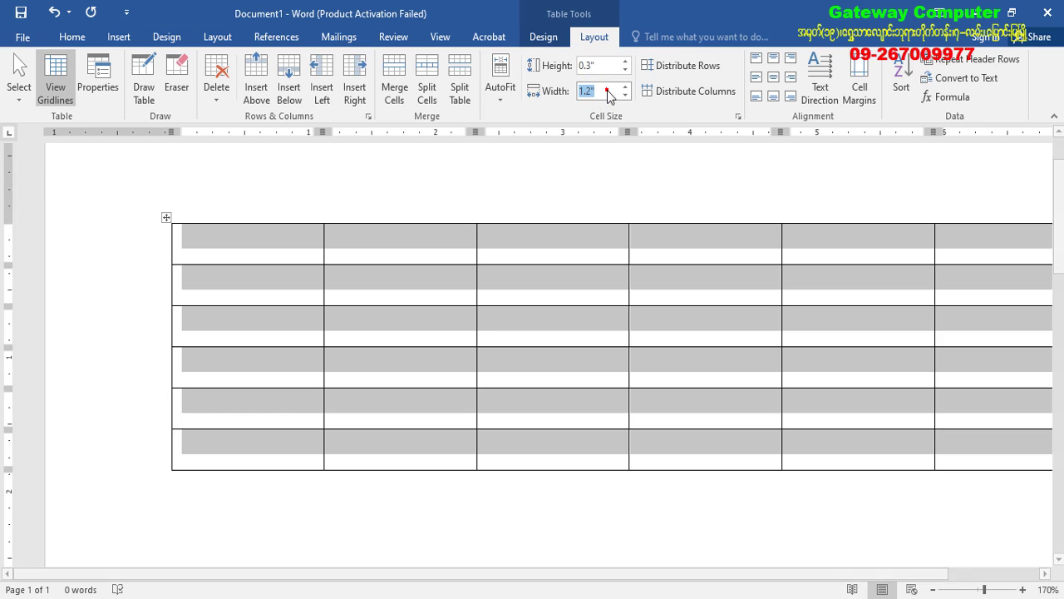
text(0)
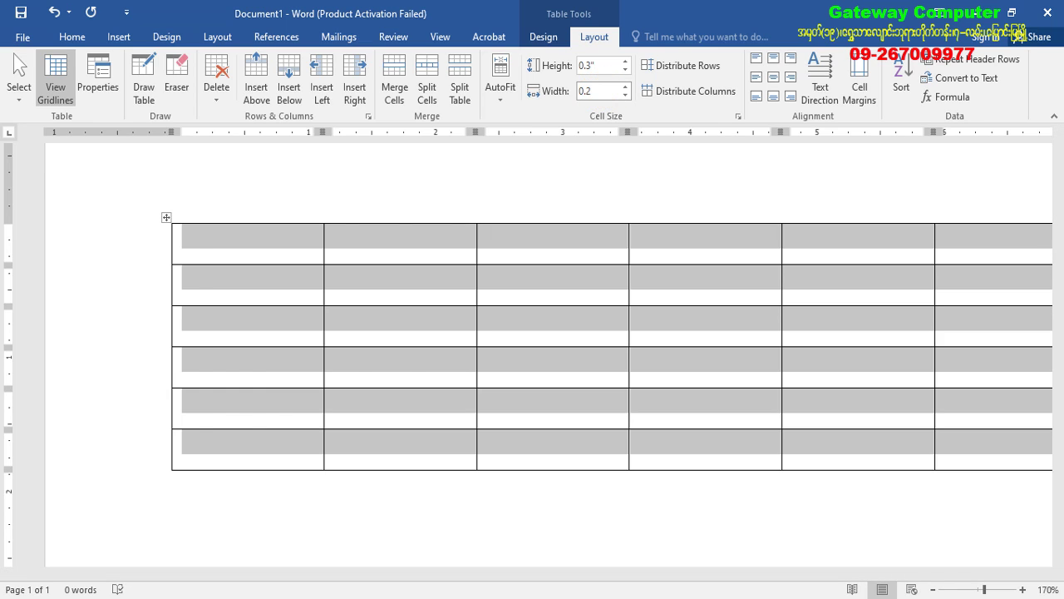
text(.2)
key(Return)
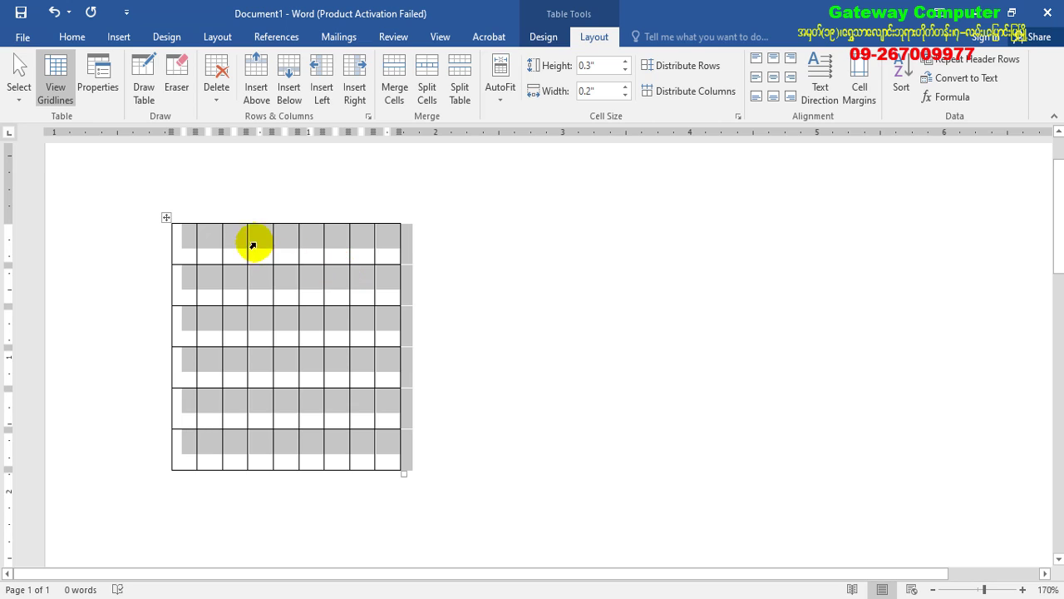
- Set the width of all the table's columns to 0.5 inches and clear the table selection
click(391, 249)
click(606, 91)
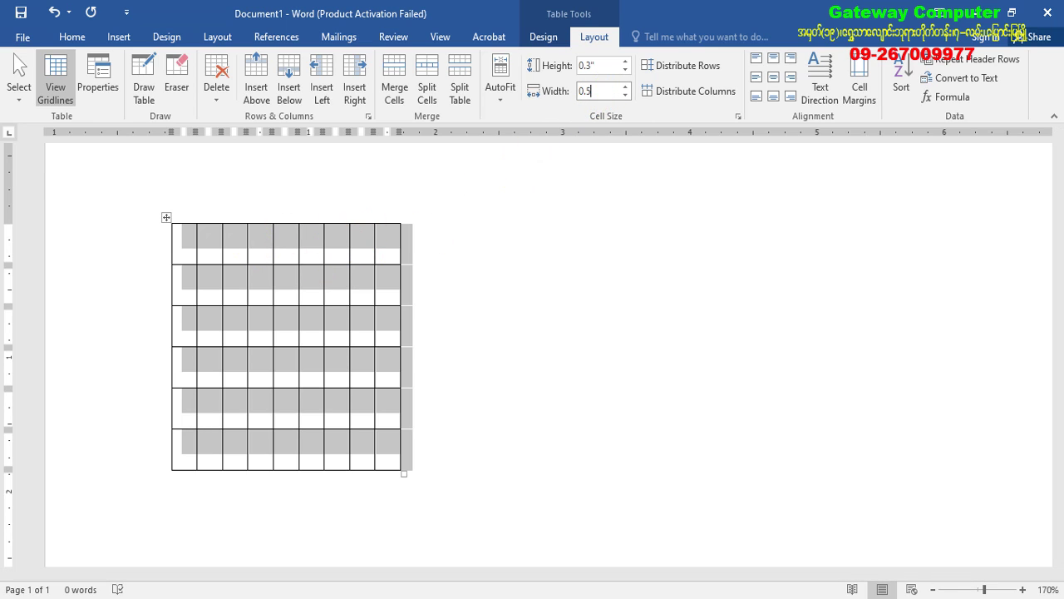
key(Return)
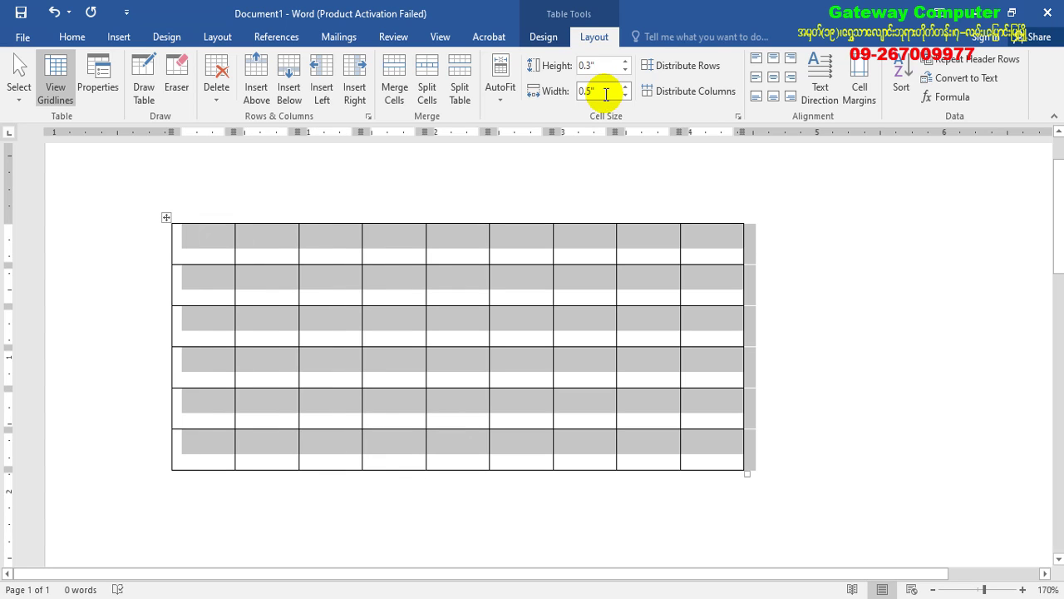
click(764, 259)
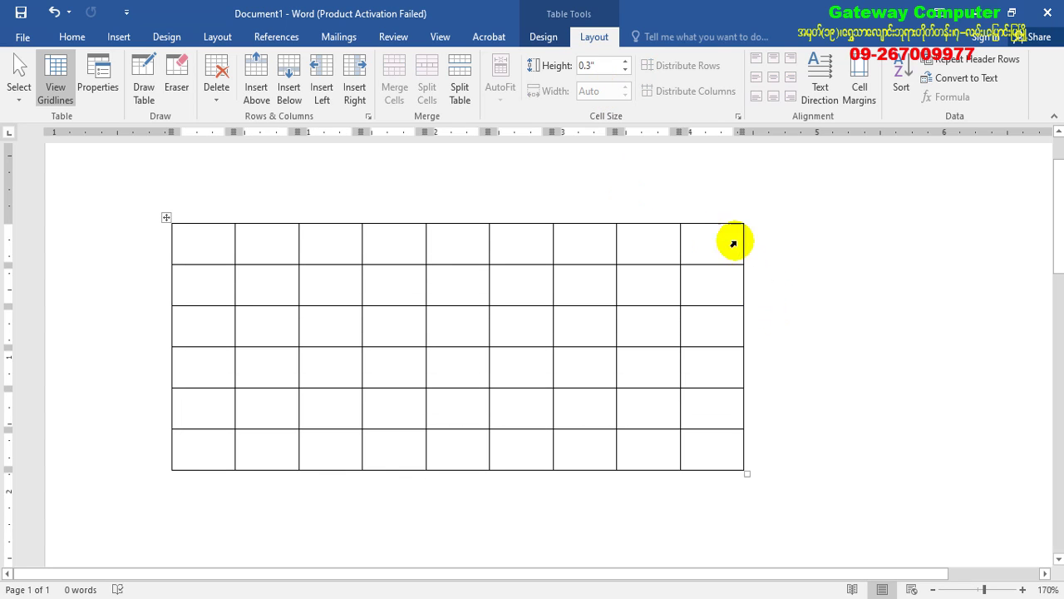
click(166, 217)
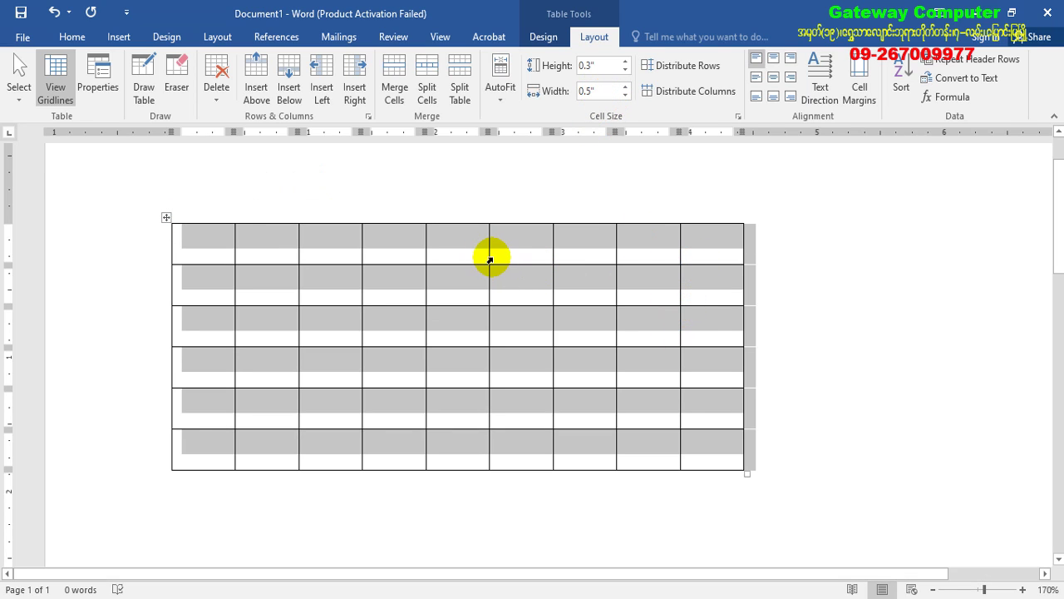
click(711, 245)
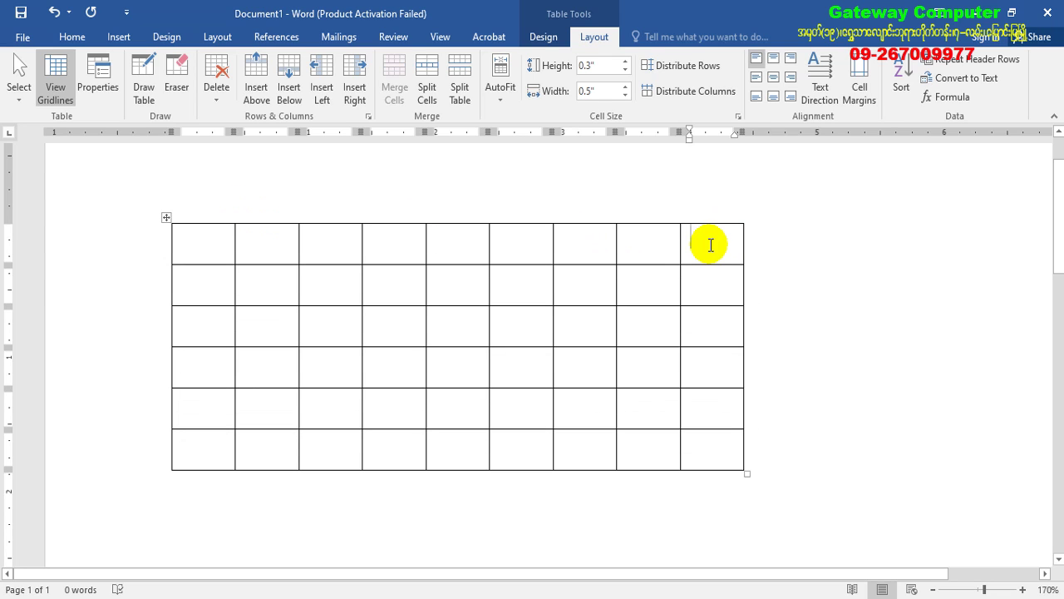
- Extend the table's right edge and move the two borders before the last columns for uneven widths, making the last column about 0.81 inches wide
scroll(711, 244, down, 1)
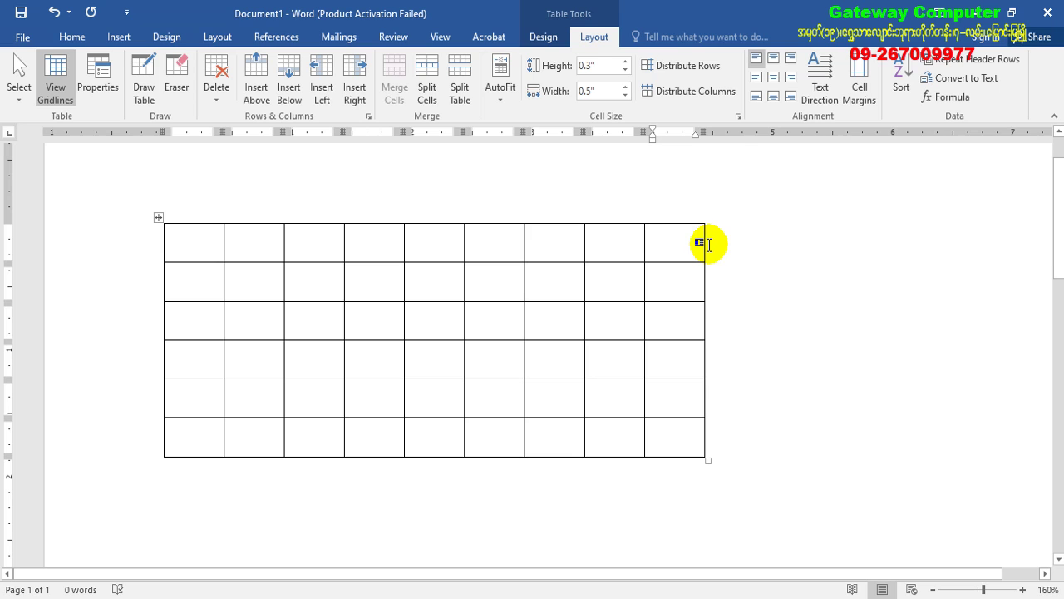
click(971, 589)
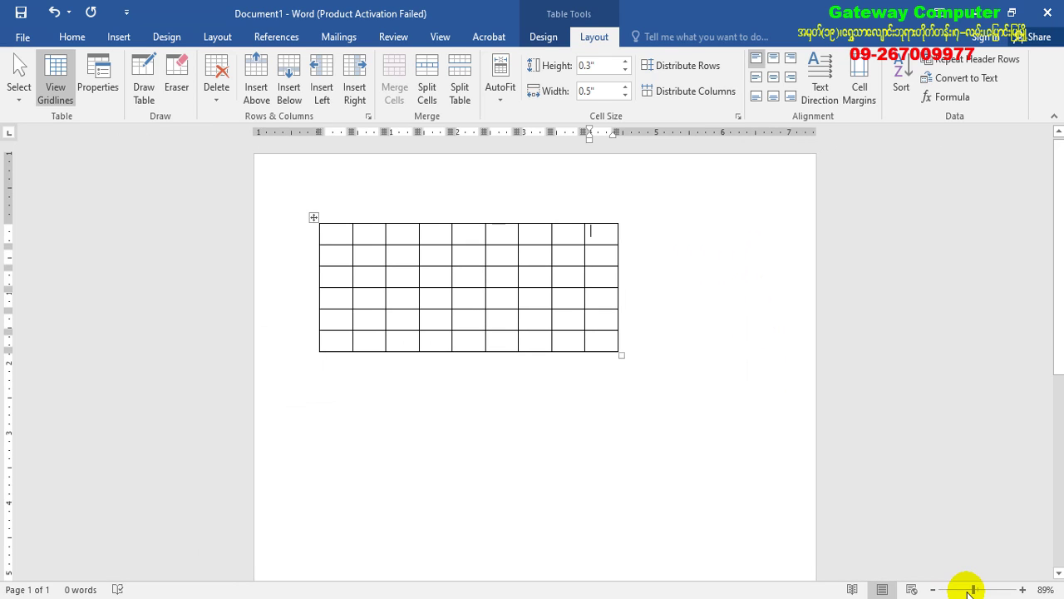
click(432, 236)
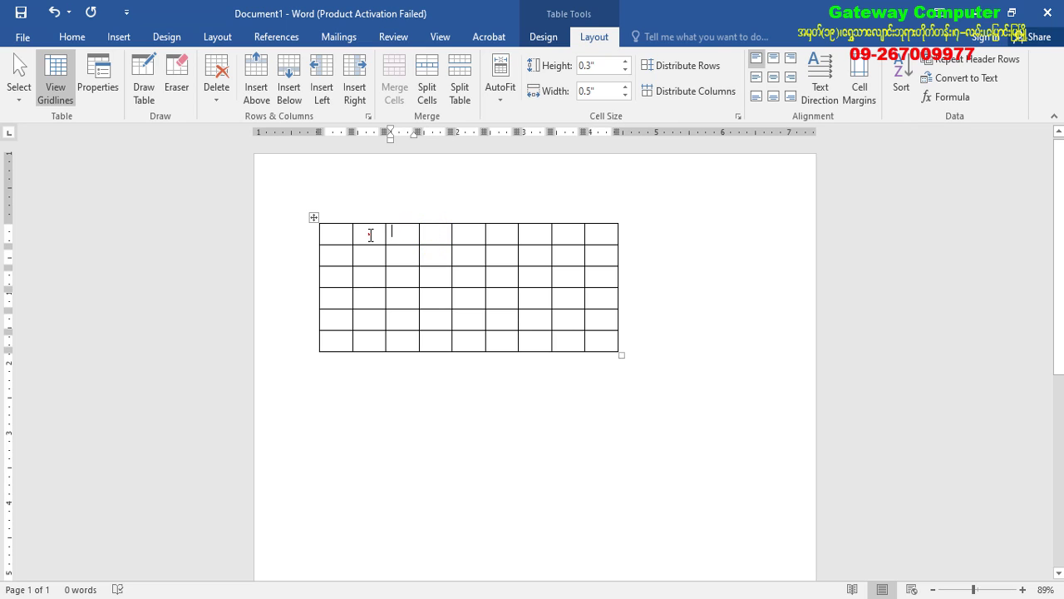
click(548, 236)
click(605, 234)
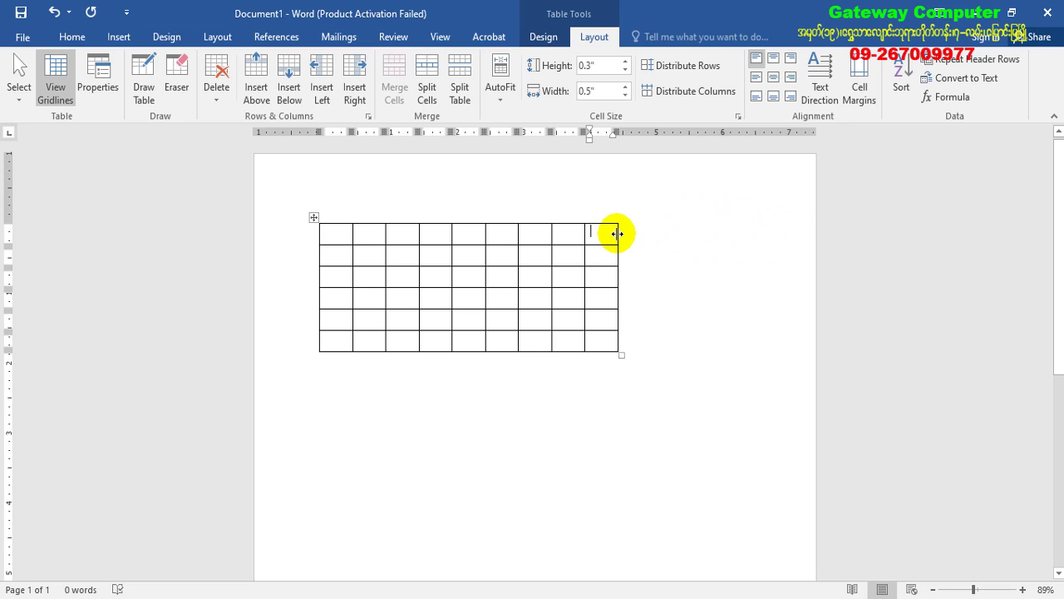
drag(617, 231, 692, 231)
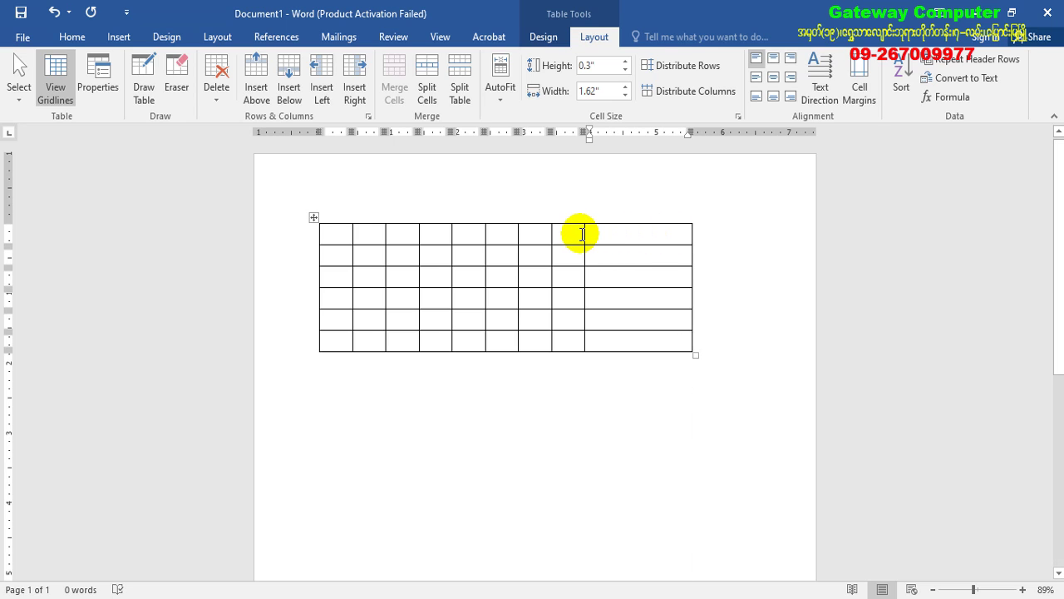
drag(584, 233, 638, 233)
drag(552, 236, 601, 234)
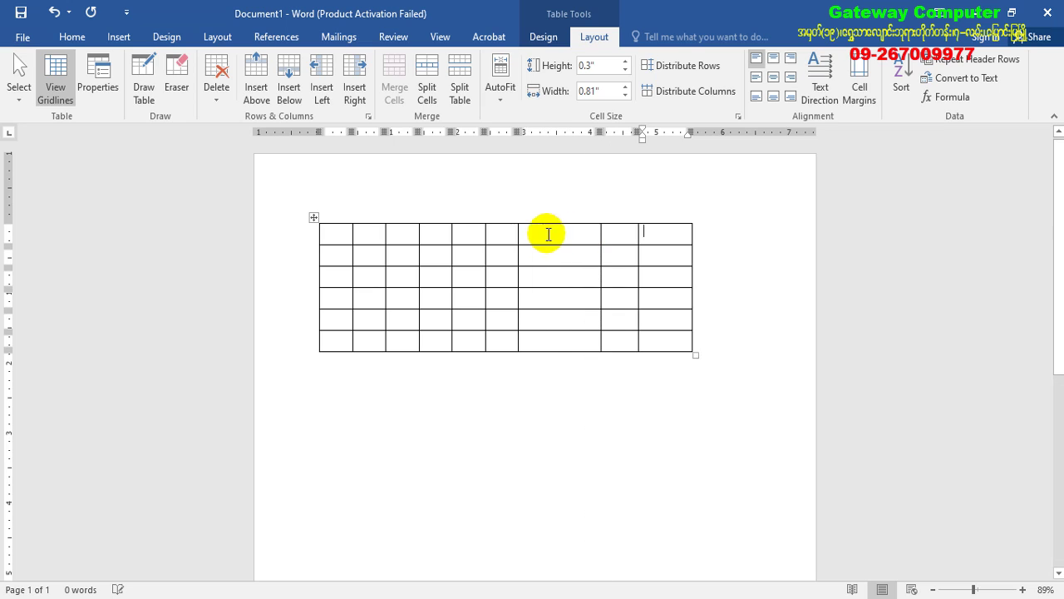
click(675, 234)
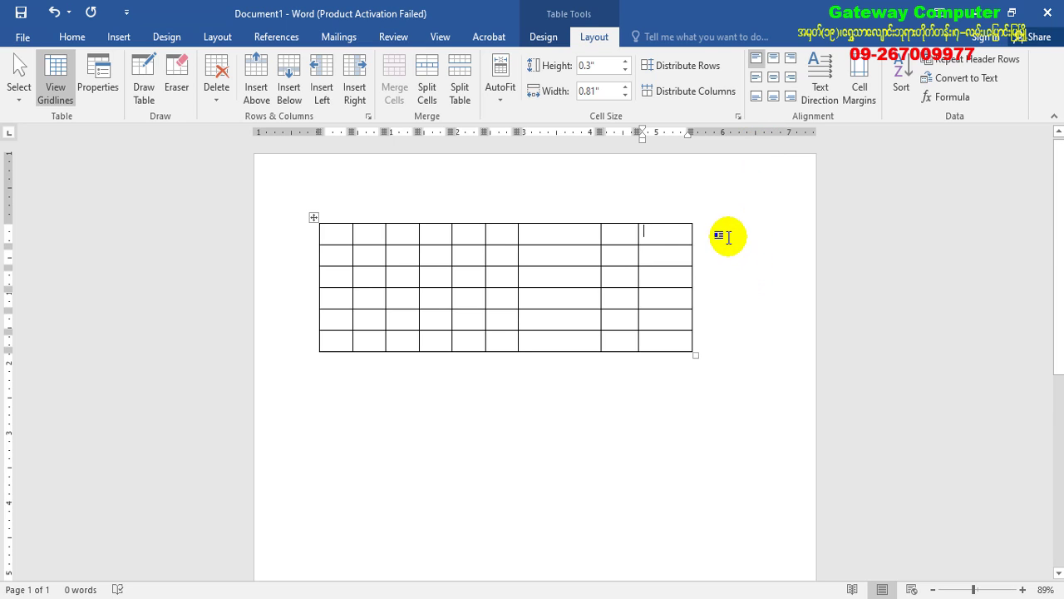
- Select the whole table and fit it to the page width with AutoFit Window
click(311, 218)
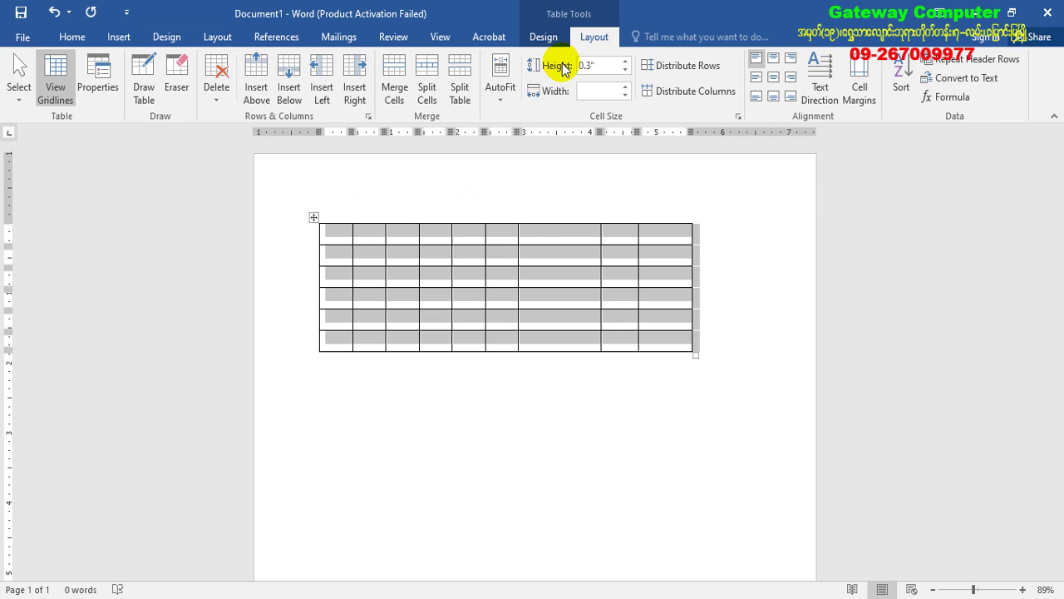
click(502, 98)
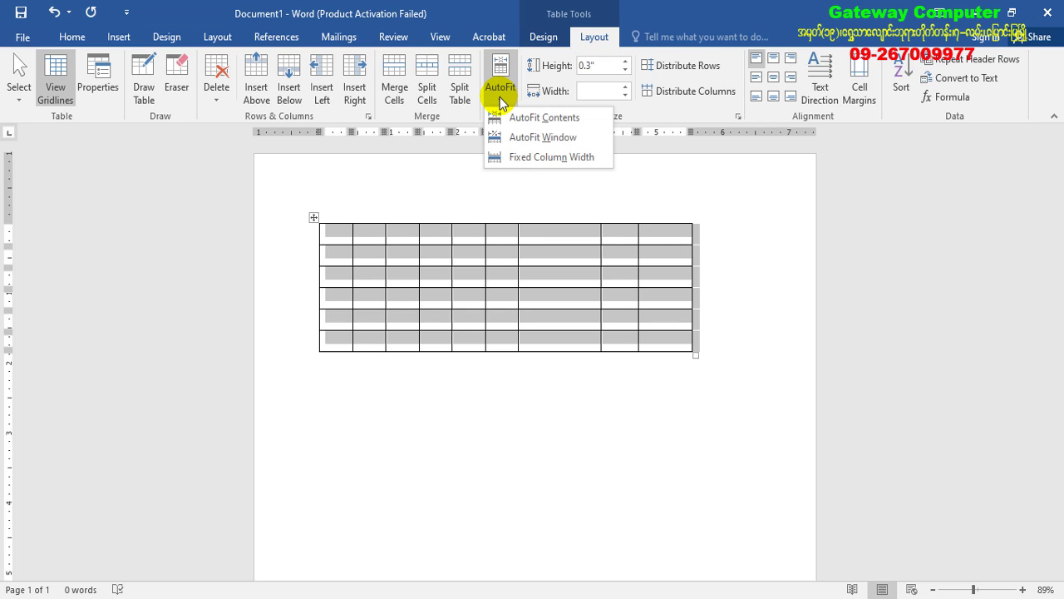
click(539, 140)
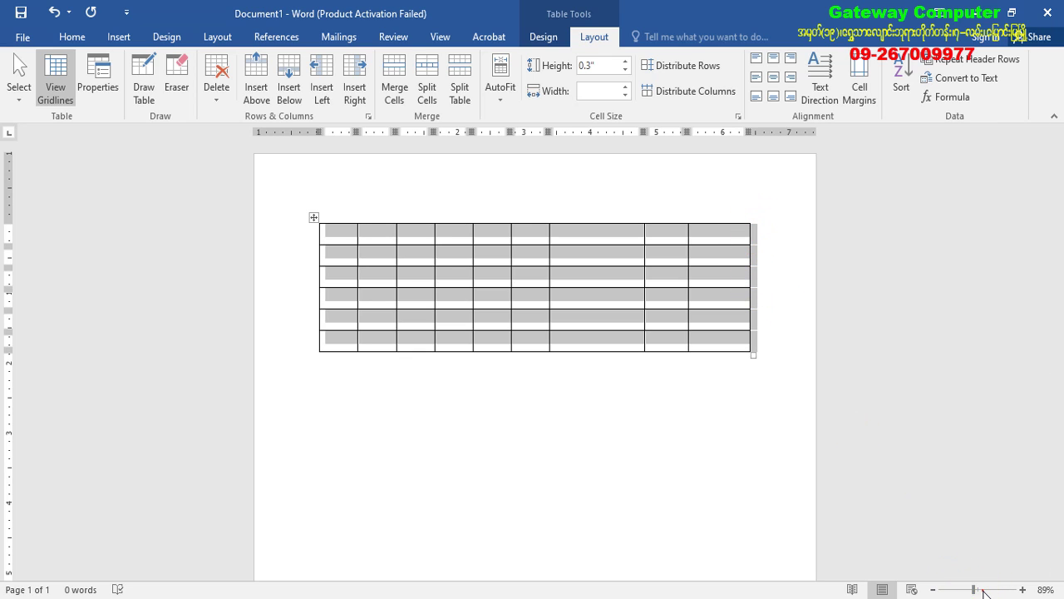
drag(986, 591, 982, 589)
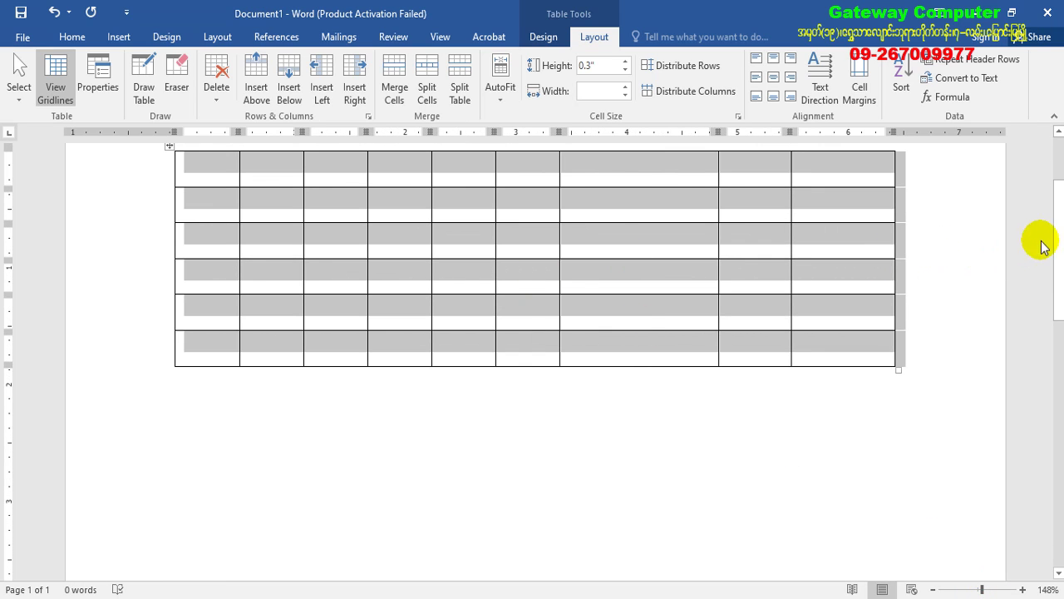
- Apply AutoFit Window to the selected table again and clear the table selection
scroll(1041, 238, up, 3)
click(502, 119)
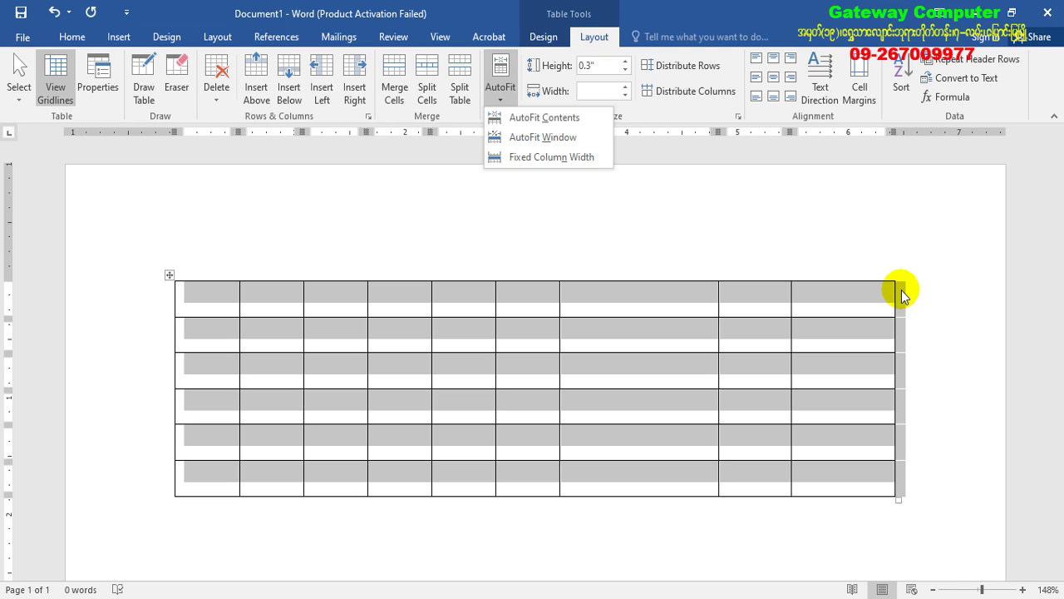
click(549, 147)
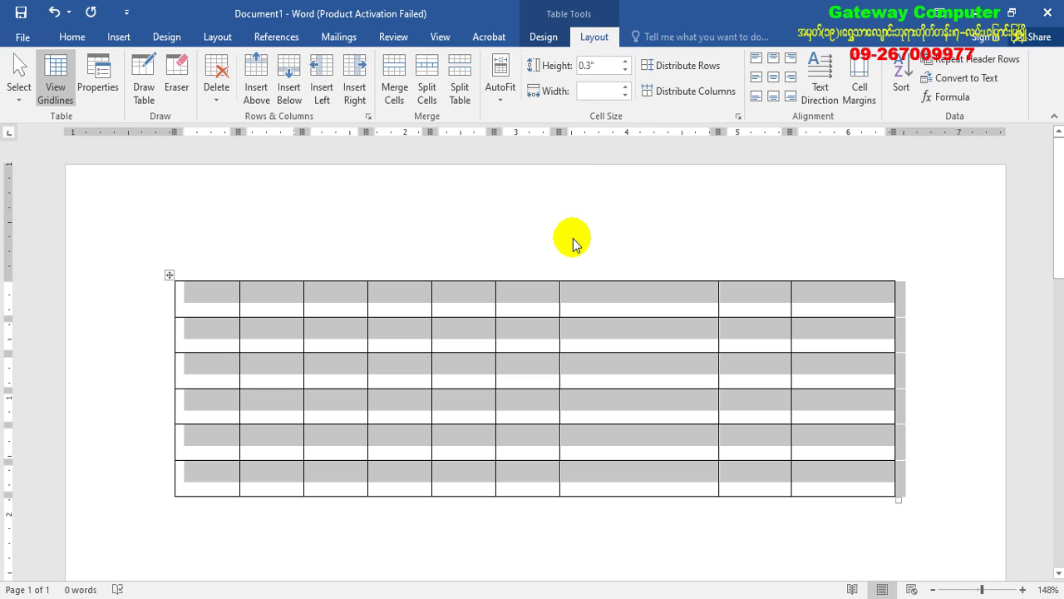
click(502, 91)
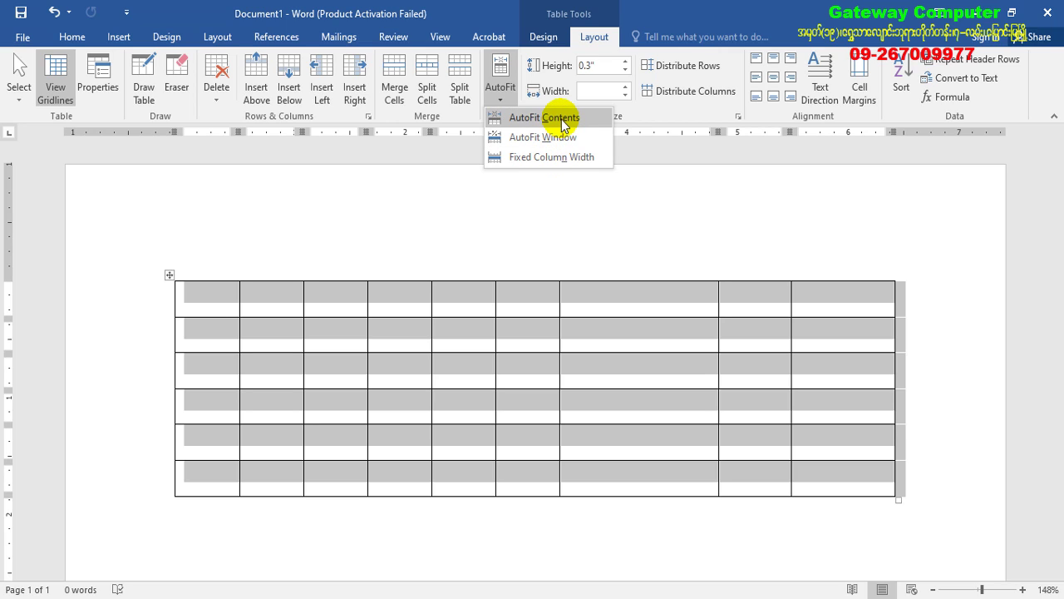
click(222, 300)
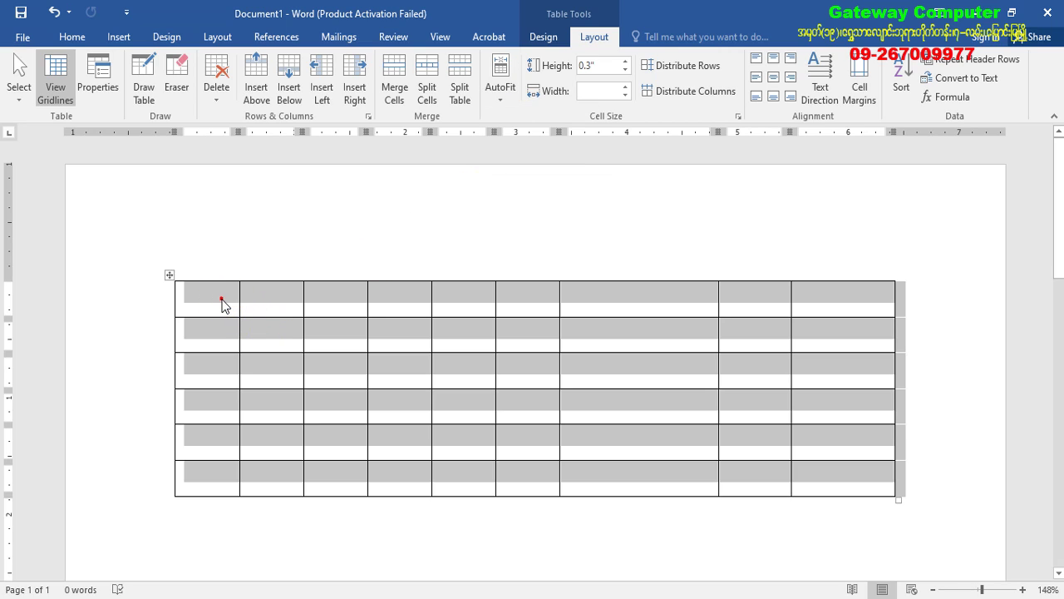
- Fill the first three cells of the table's first row with "qqqq", "qqqqqqq" and "qqqqqqq"
click(218, 299)
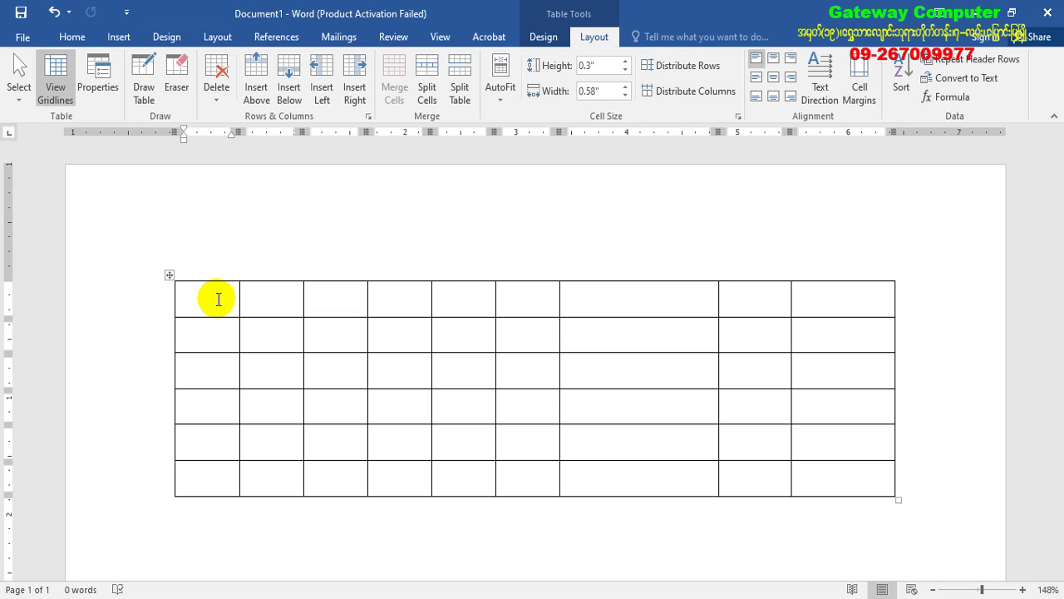
text(qqqq)
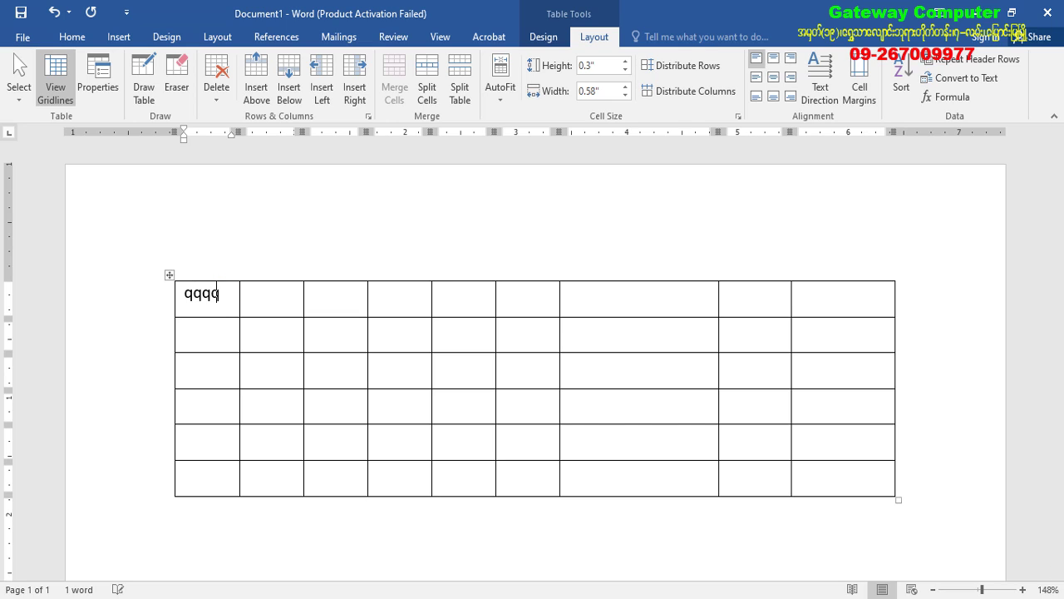
click(276, 300)
text(qqqqqqq)
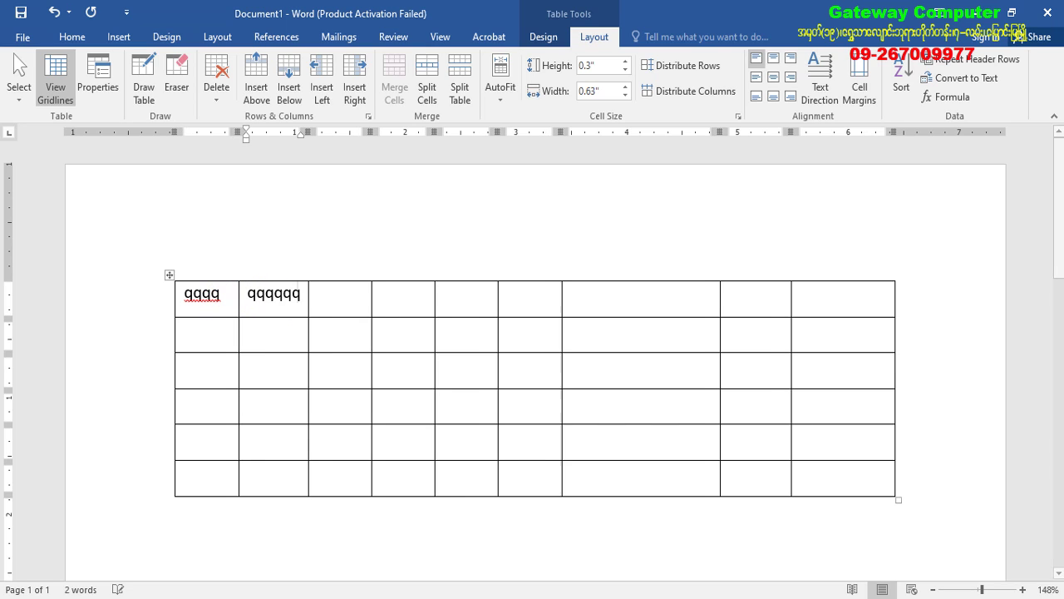
click(324, 297)
text(qqqqq)
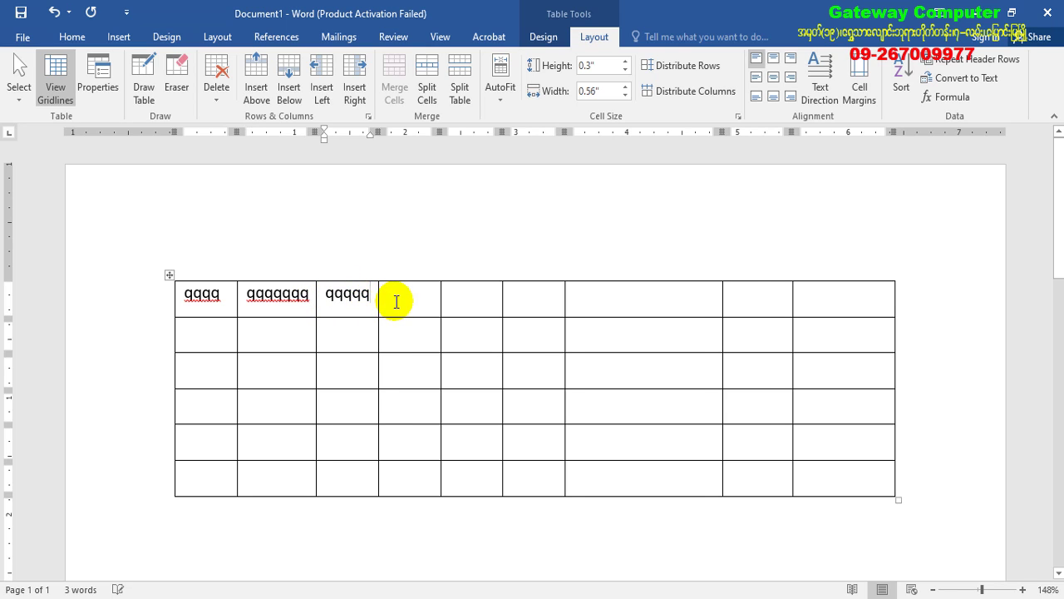
text(qq)
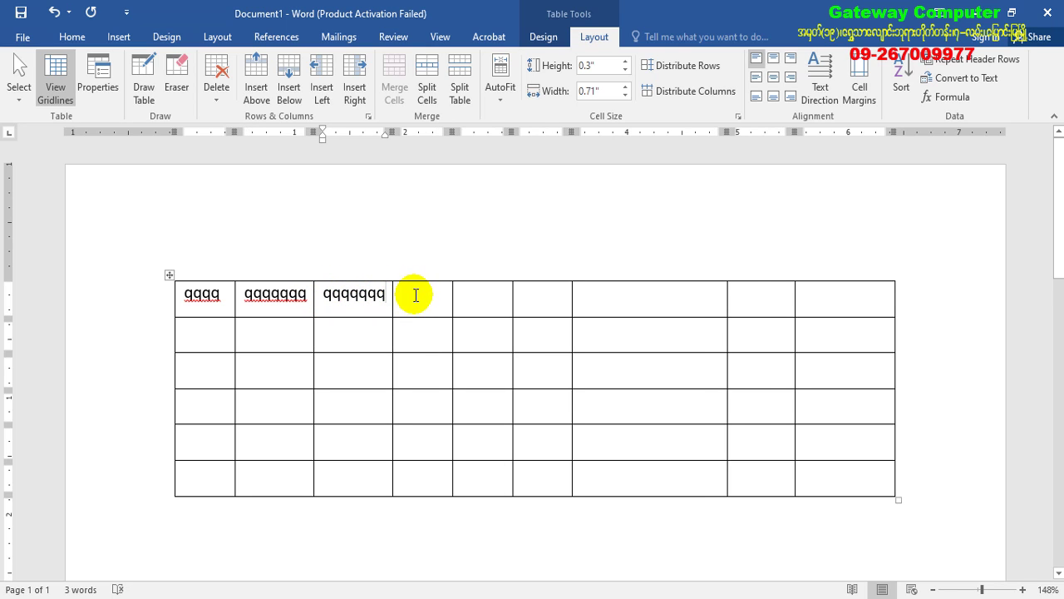
- Fill the fourth to sixth cells of the first row with "q", "qqq" and "qq"
click(411, 292)
text(q)
click(474, 298)
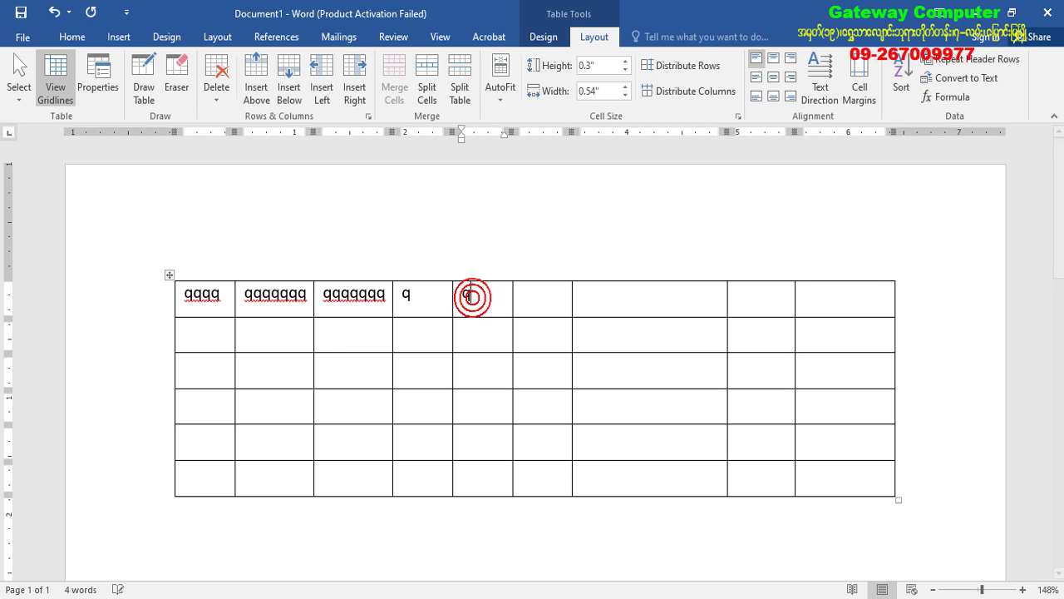
text(qqq)
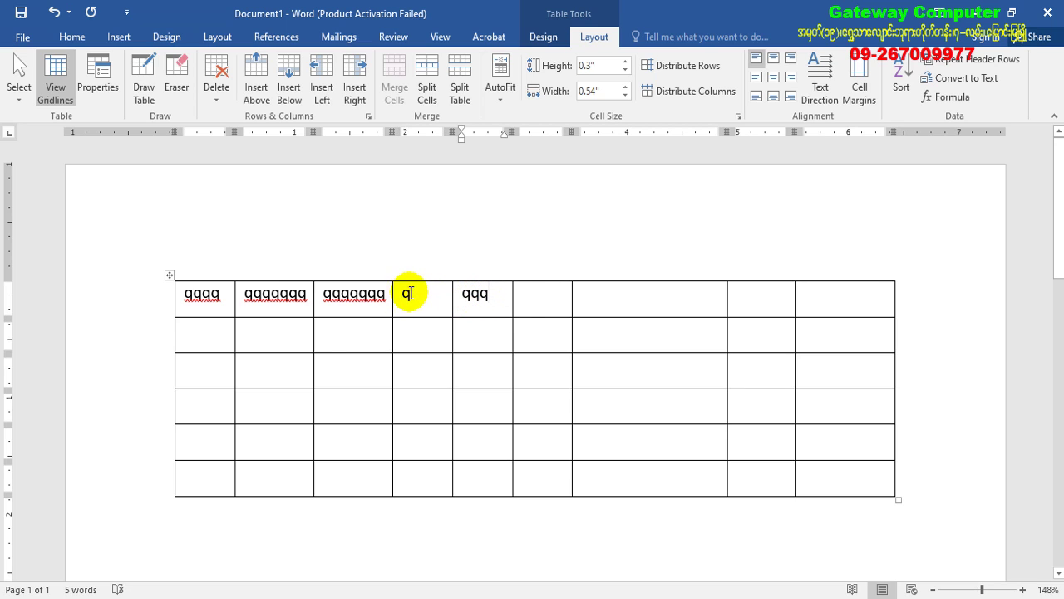
click(526, 296)
text(qq)
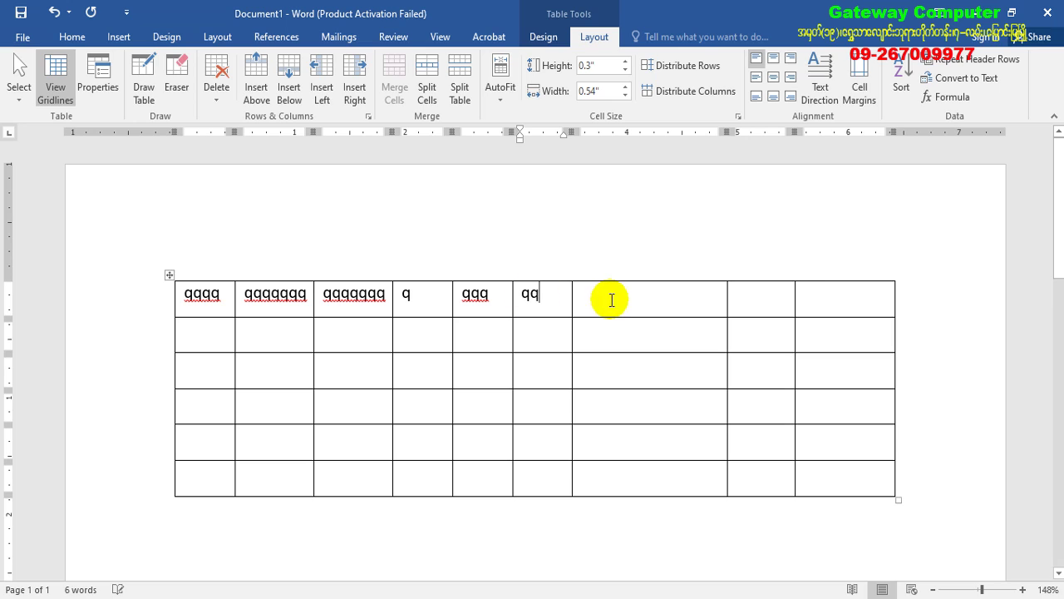
- Fill the seventh and eighth cells of the first row with "qqqqqqqqqqq" and "qqq"
click(605, 299)
text(qqq)
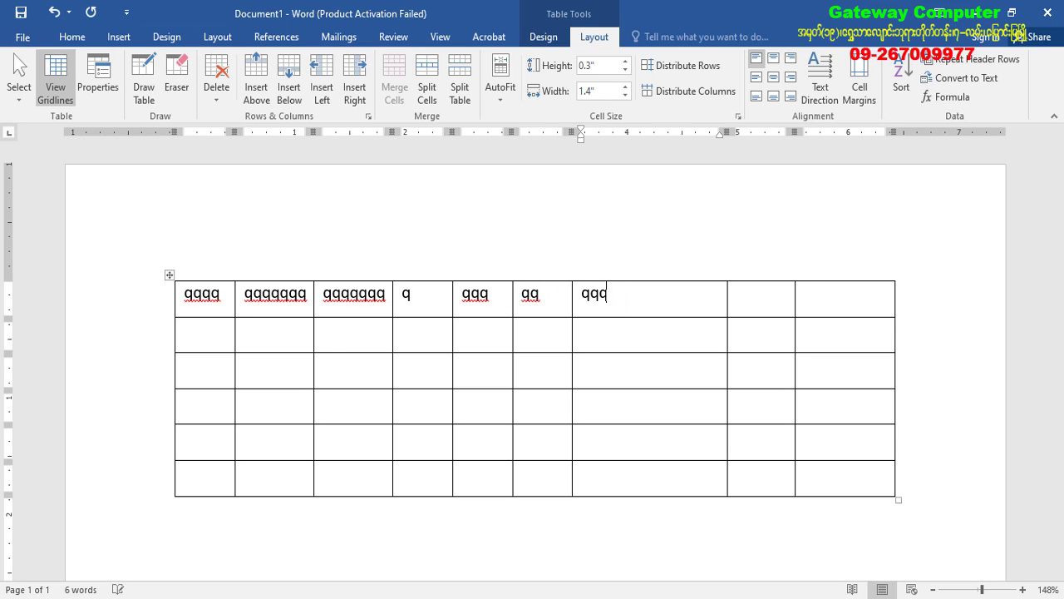
text(qqqqqqqq)
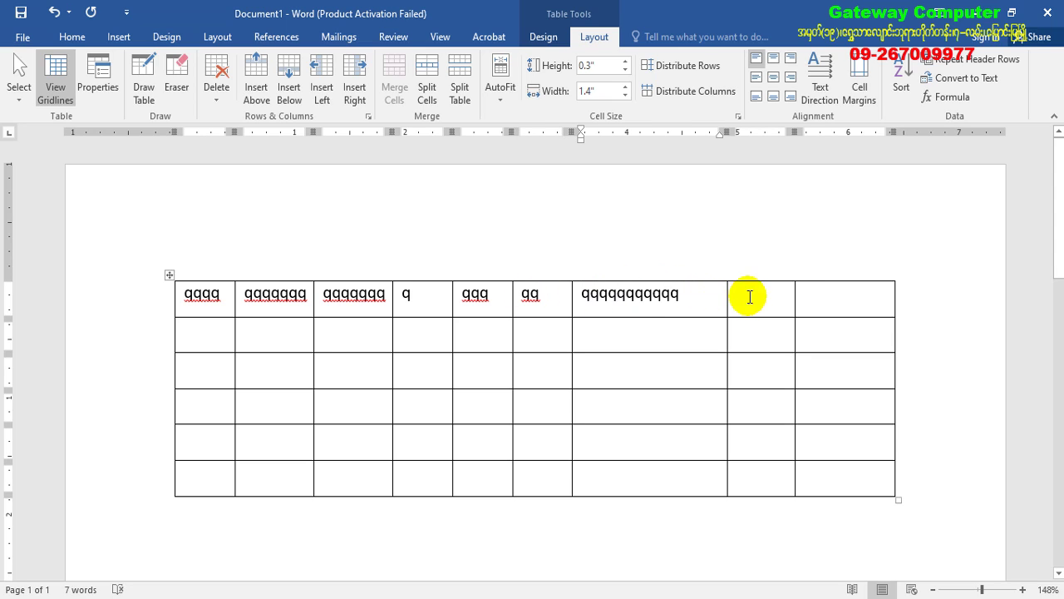
click(749, 296)
text(q)
click(751, 293)
text(qq)
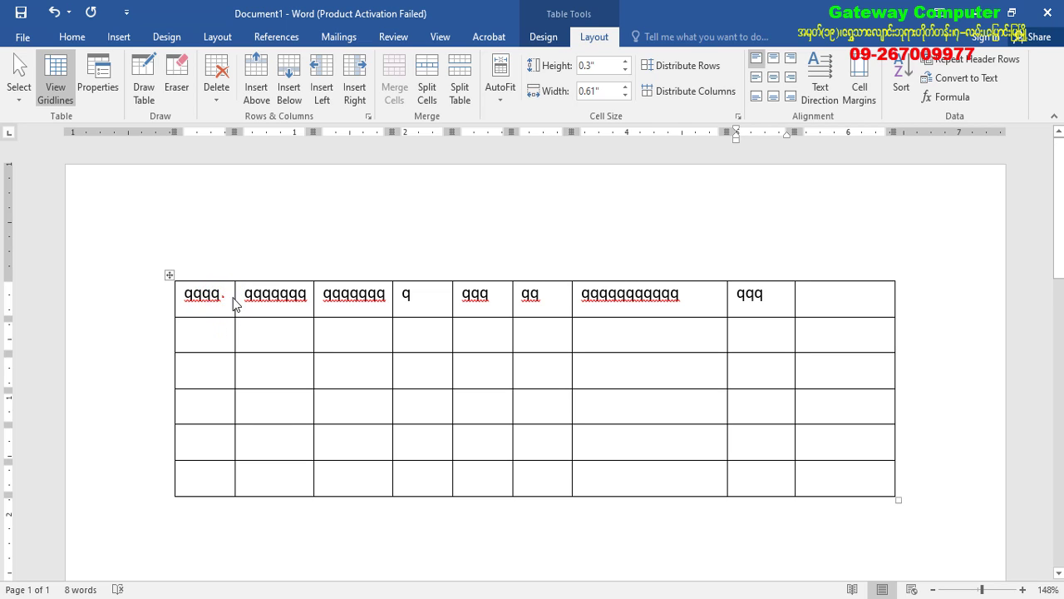
- Select the eight filled cells of the first row and fit the columns to their text with AutoFit Contents
mouse_move(233, 298)
mouse_down()
mouse_move(397, 323)
mouse_move(641, 321)
mouse_move(765, 305)
mouse_up()
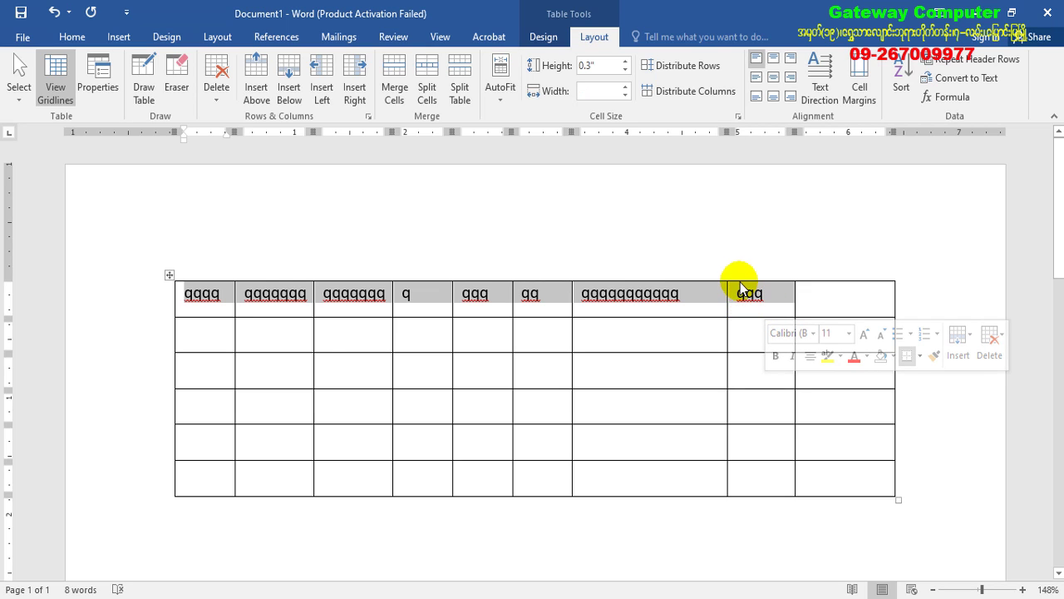
click(501, 101)
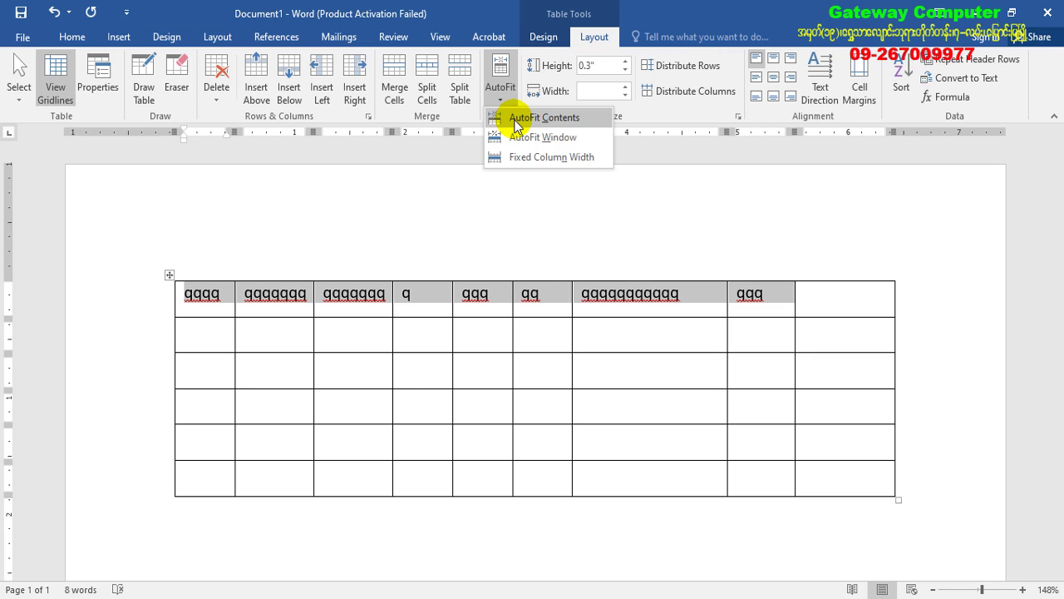
click(517, 124)
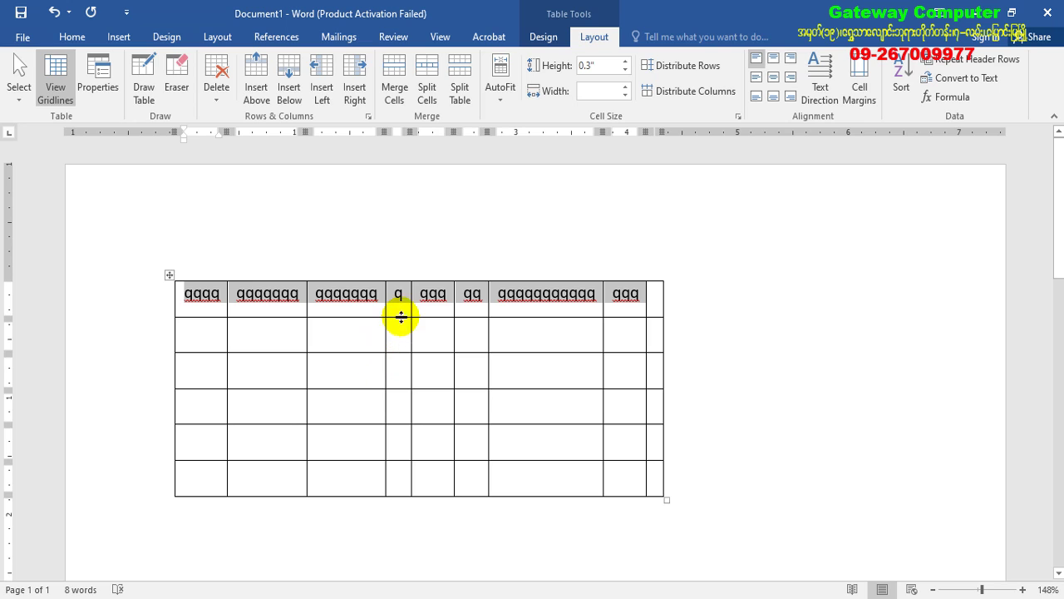
- Go through the first seven filled cells of the first row to examine how each column fits its text
click(212, 296)
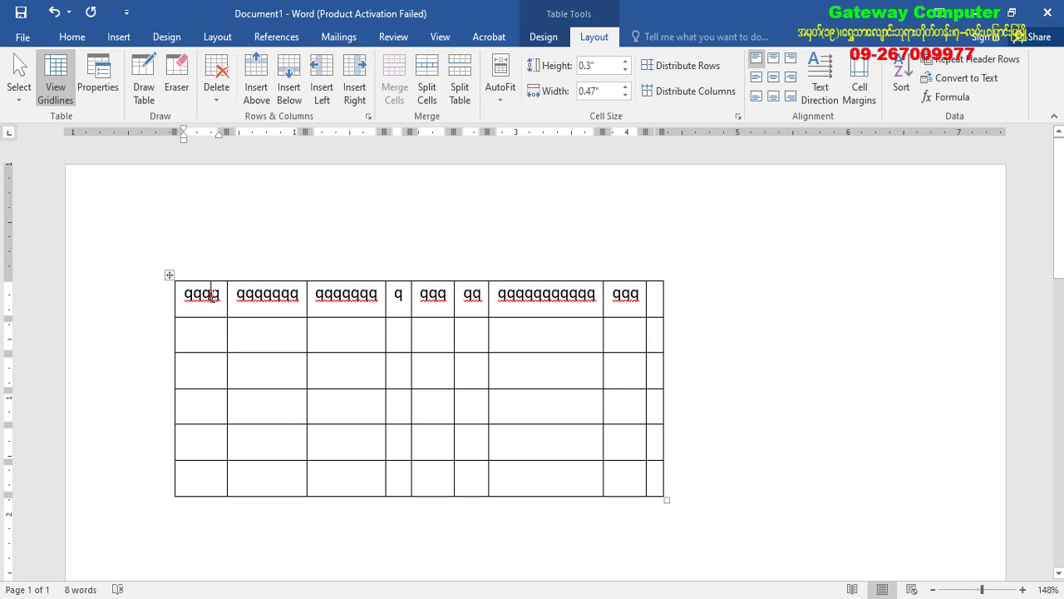
click(279, 296)
click(341, 296)
click(404, 301)
click(448, 297)
click(470, 295)
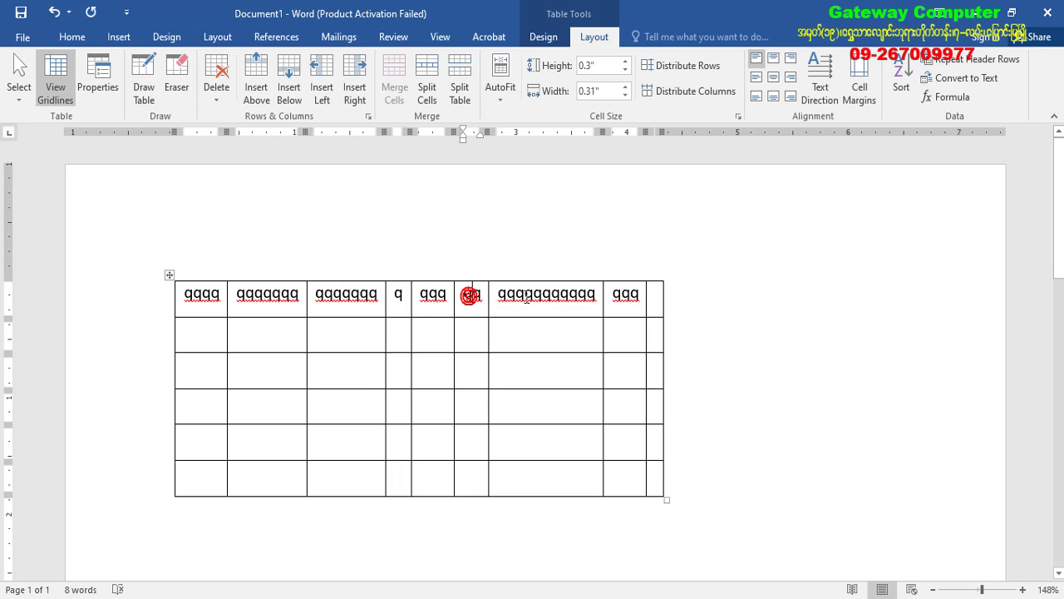
click(527, 298)
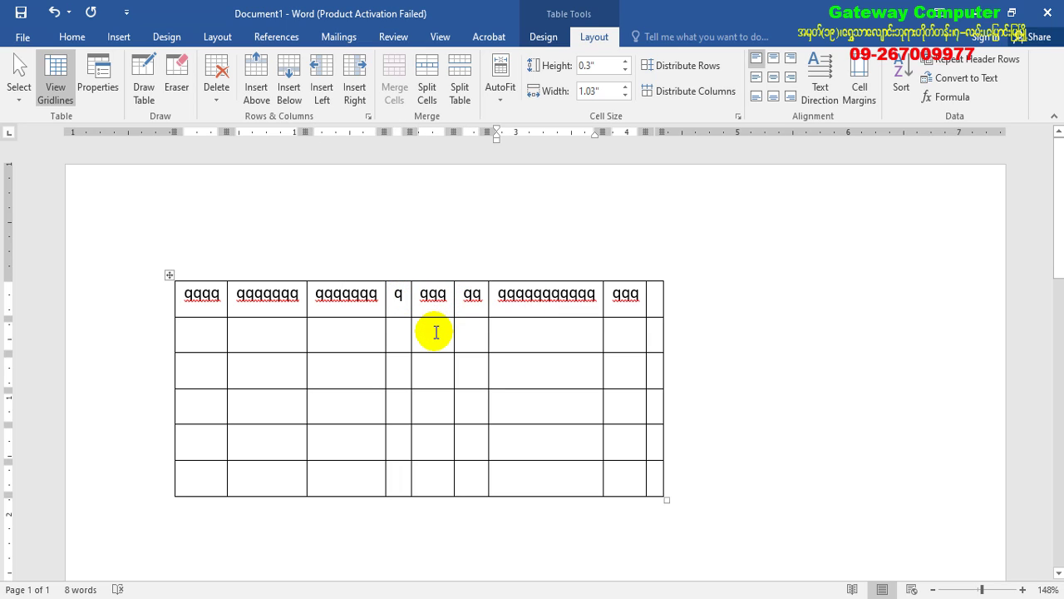
- Enter "qqqqqqqqq" in the second row's fifth cell and fit the table to the page width with AutoFit Window
click(432, 301)
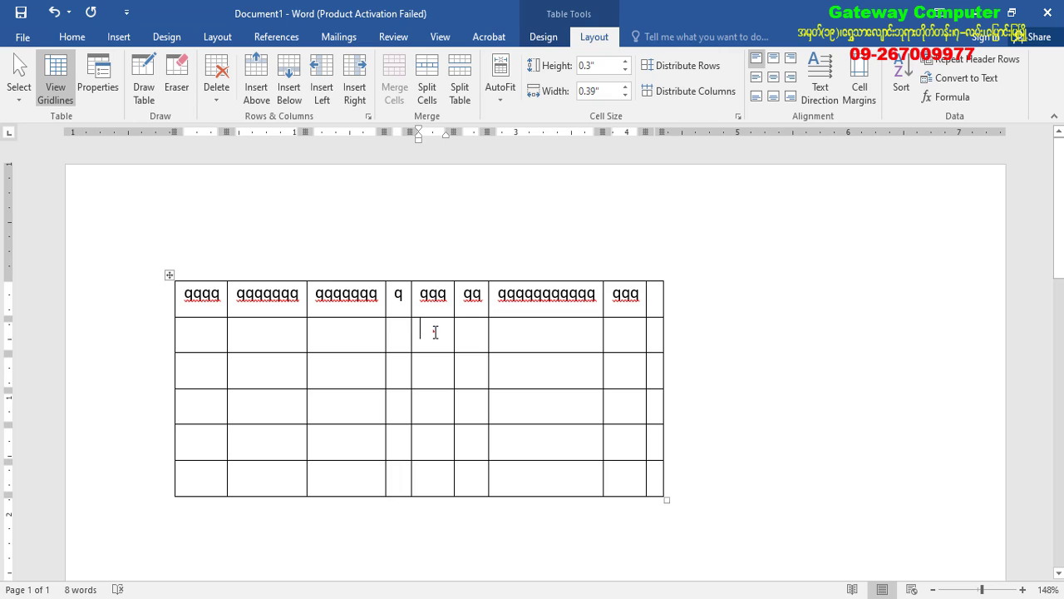
click(435, 332)
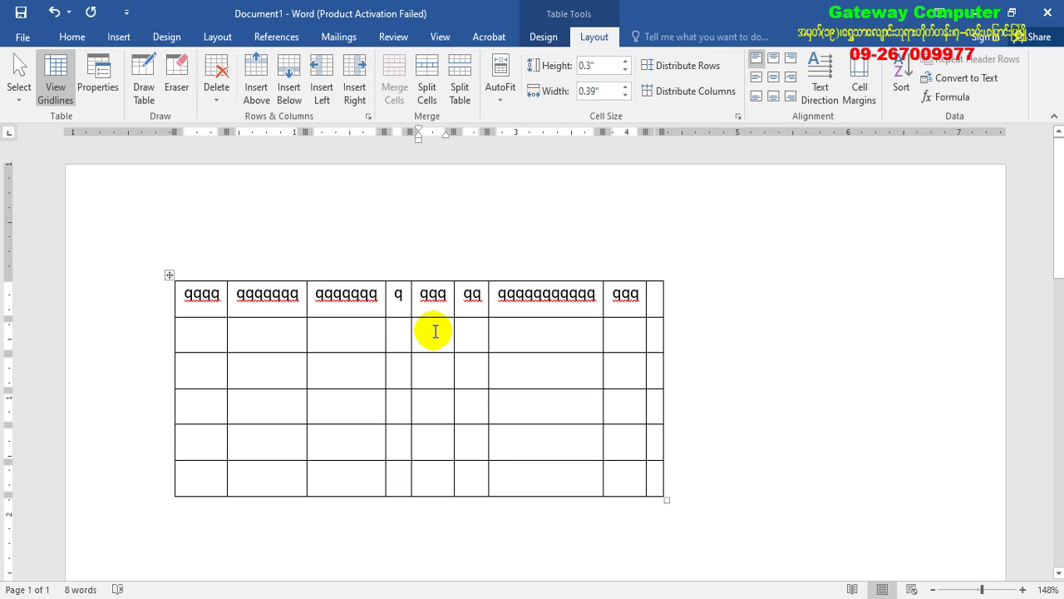
text(qqqqqqqqq)
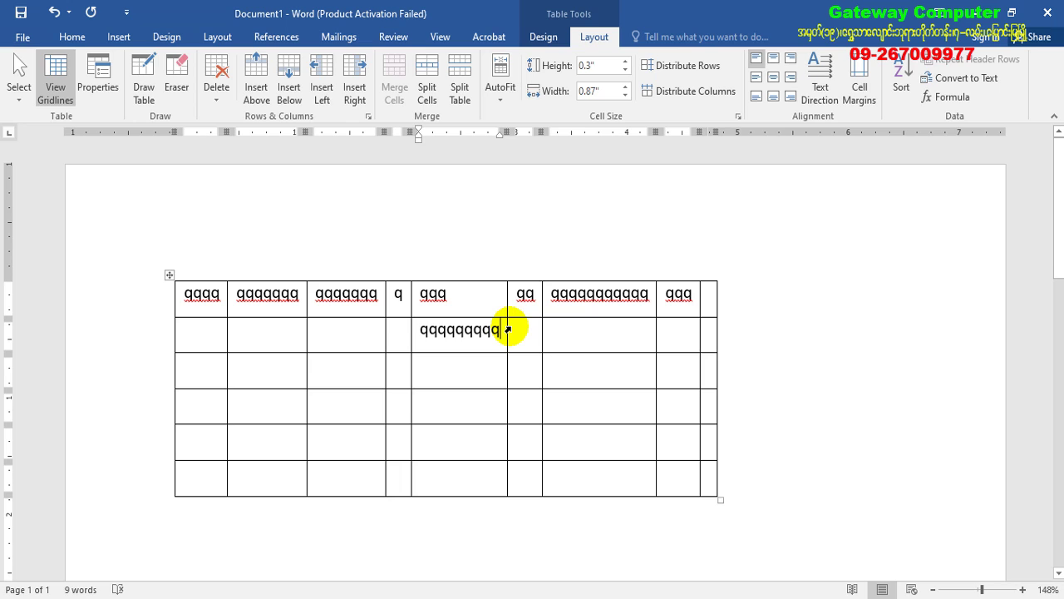
click(503, 106)
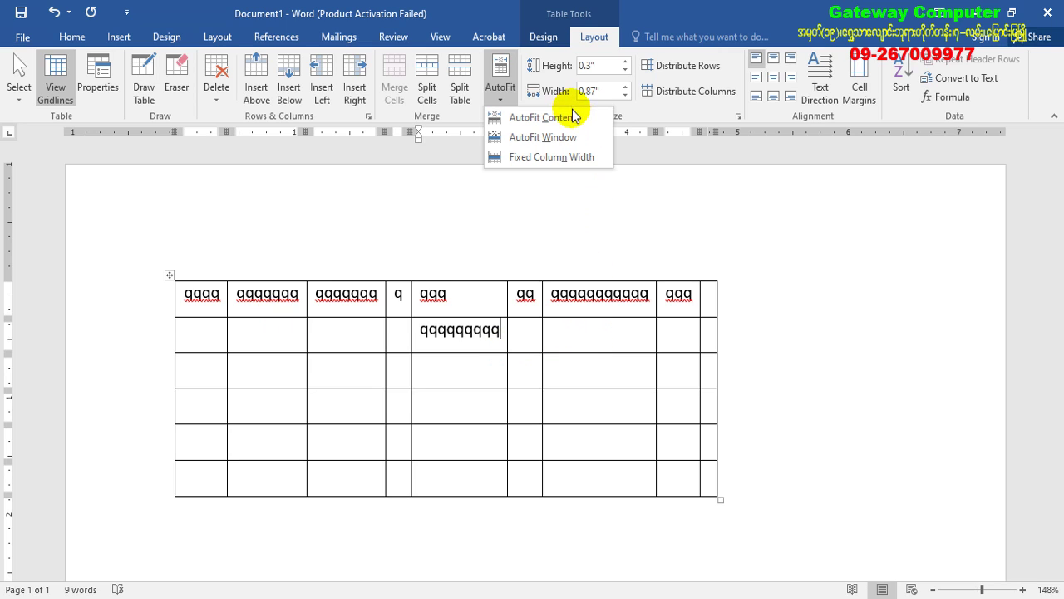
click(576, 138)
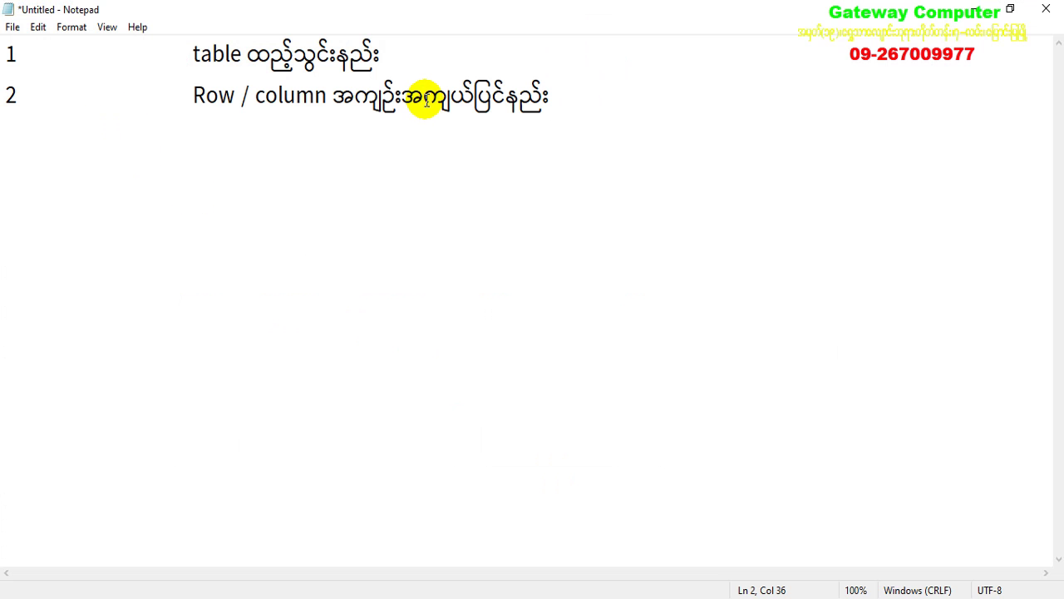
- In the Notepad topic list, add a line numbered 3 reading "merge cell , split cell, split table"
key(Return)
text(3		)
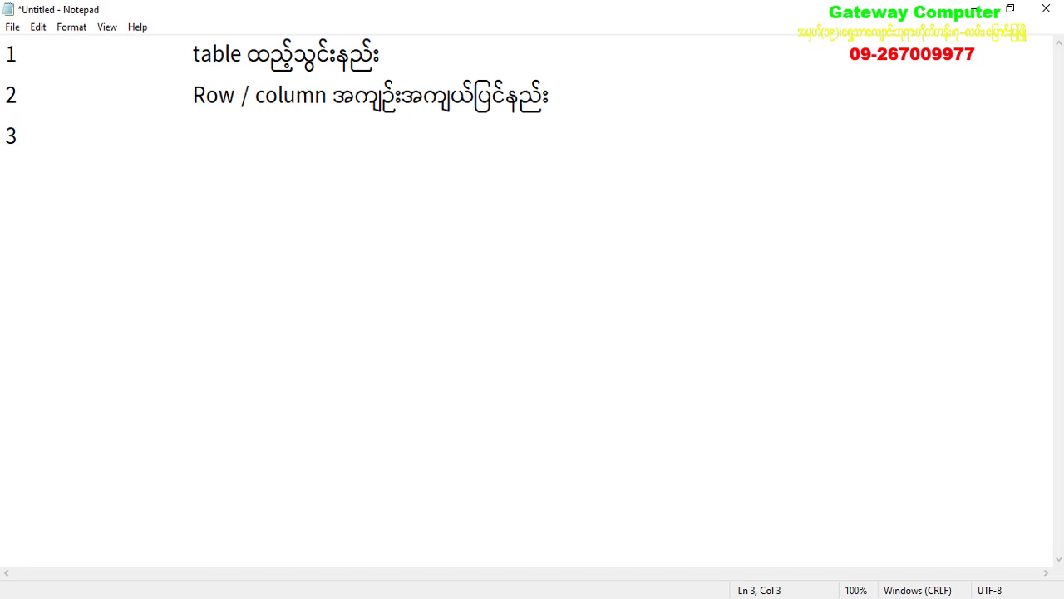
text(merge cell)
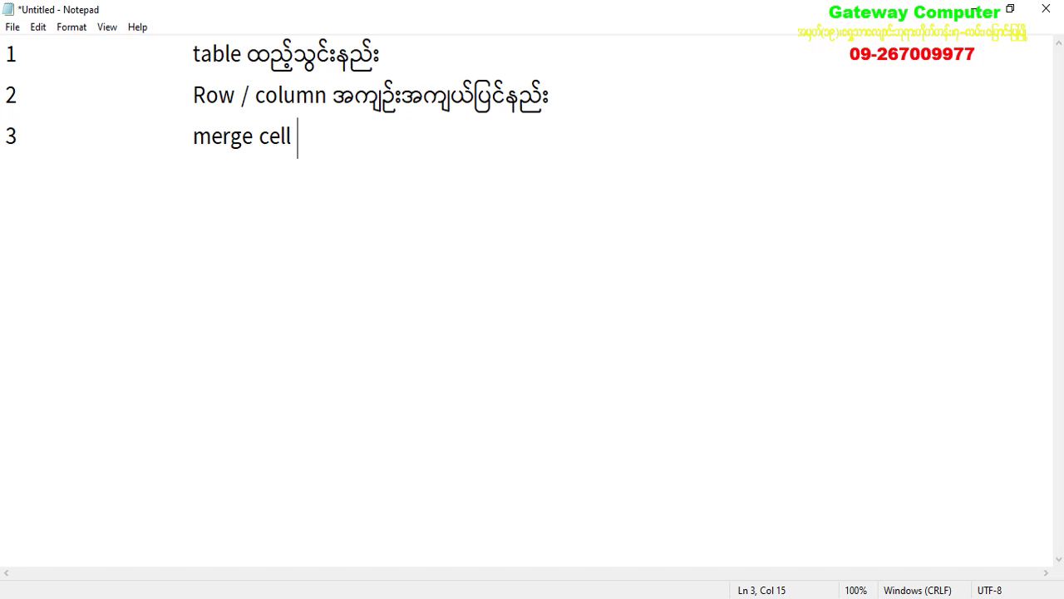
text( , split cell)
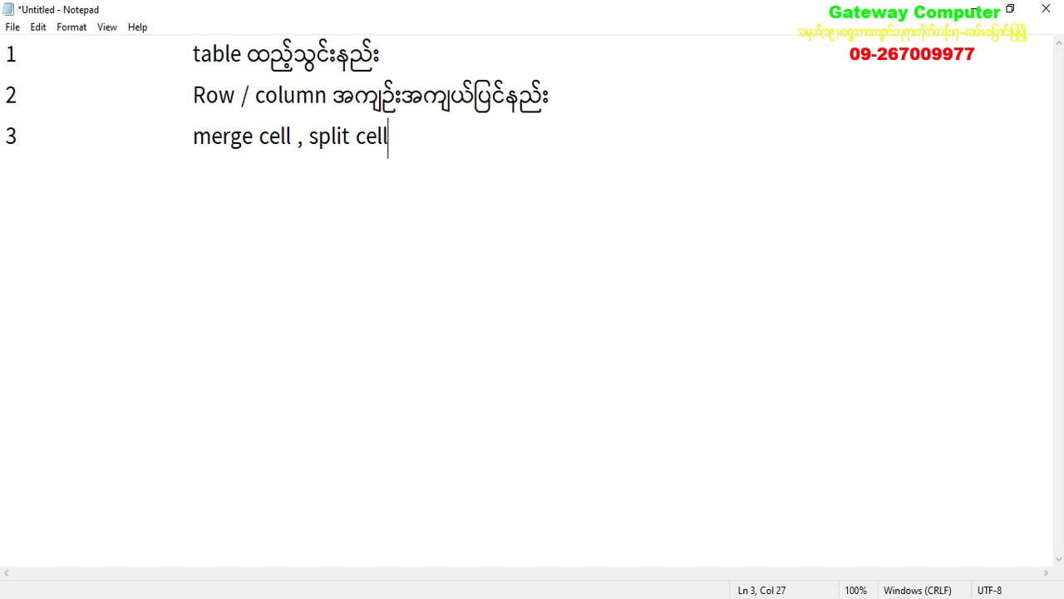
text(, split )
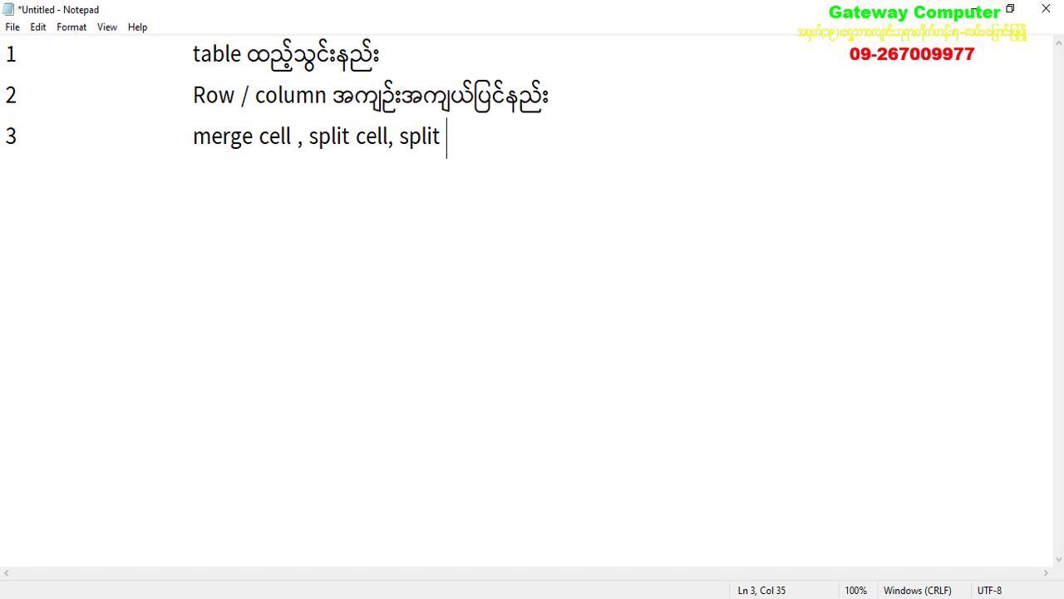
text(table)
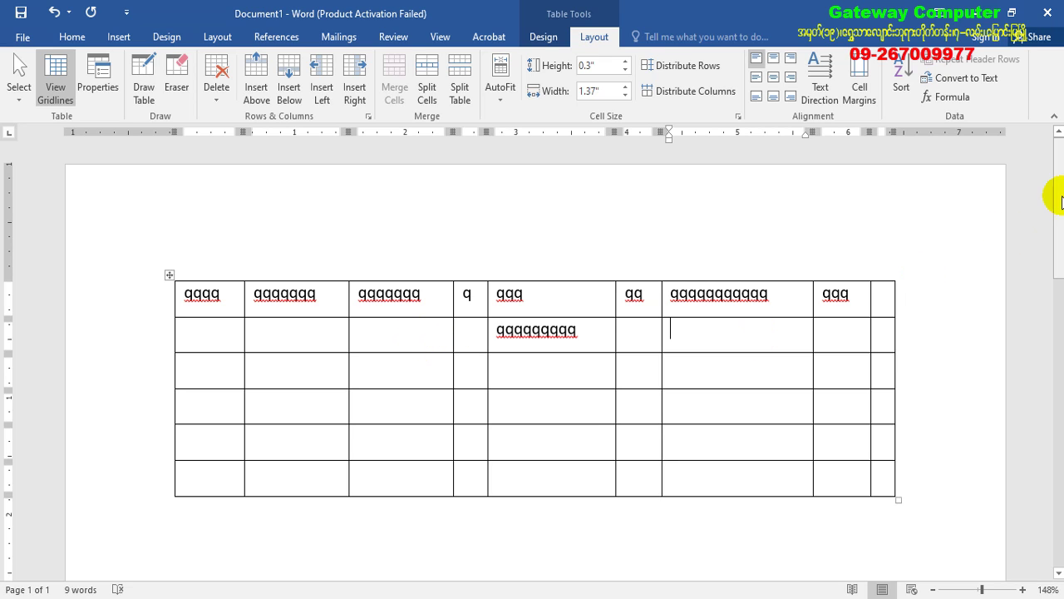
- Back in Word, merge the four cells in the second and third columns of the table's second and third rows
scroll(1051, 195, down, 1)
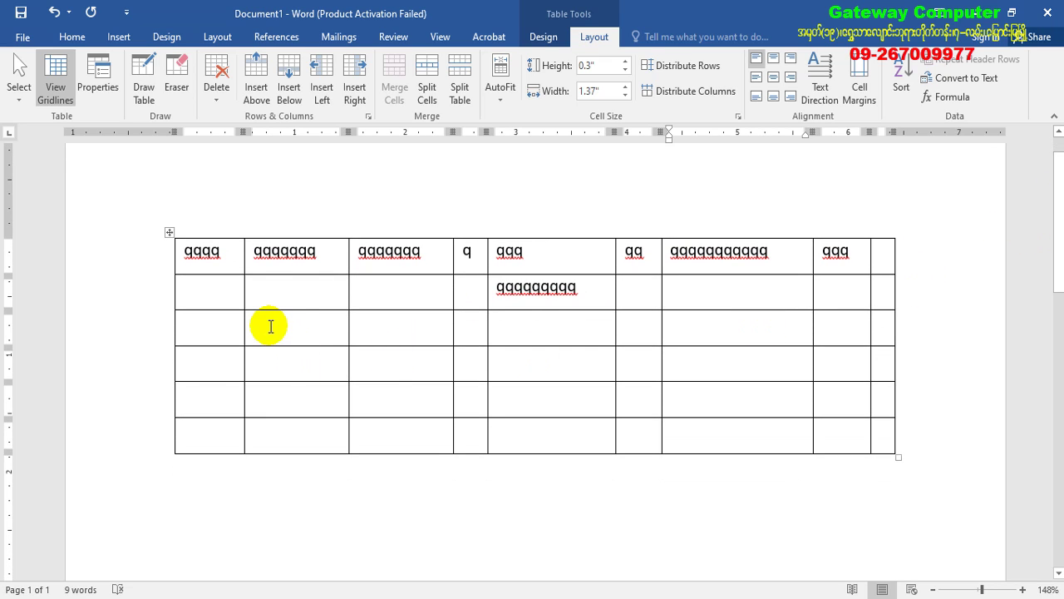
drag(311, 296, 389, 328)
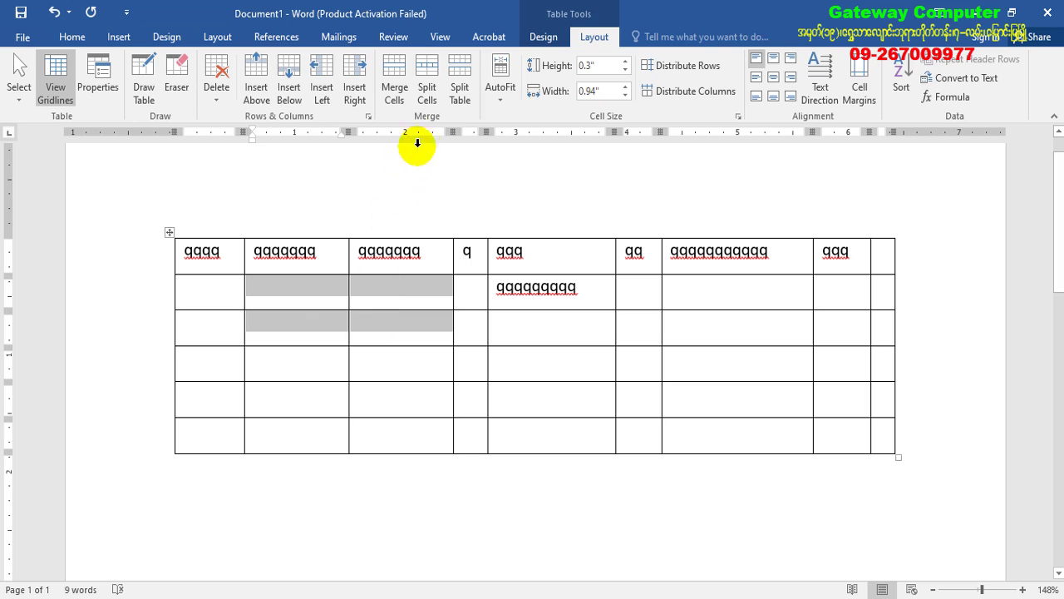
click(395, 88)
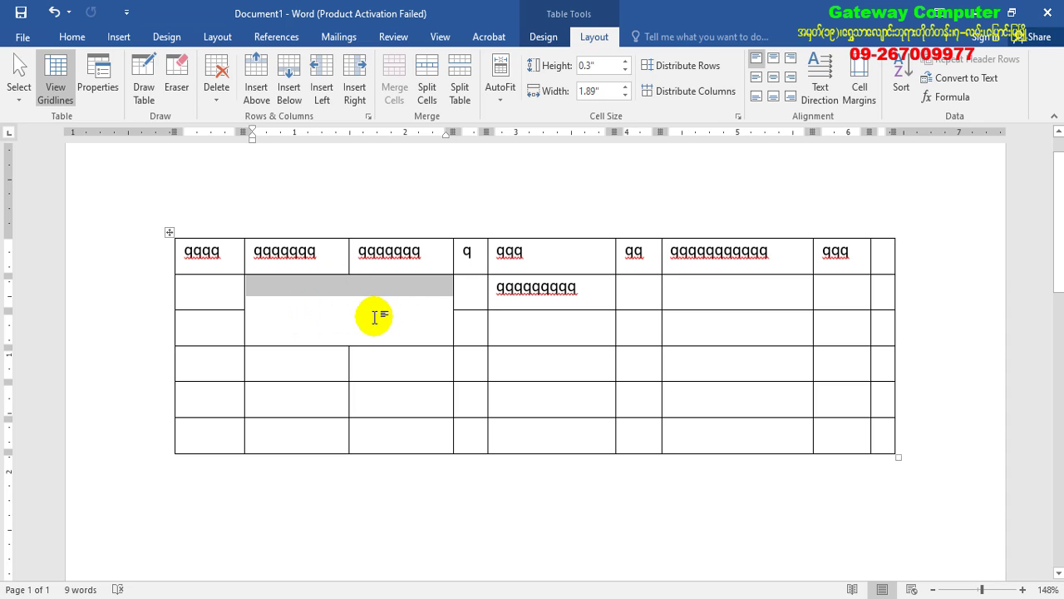
click(339, 316)
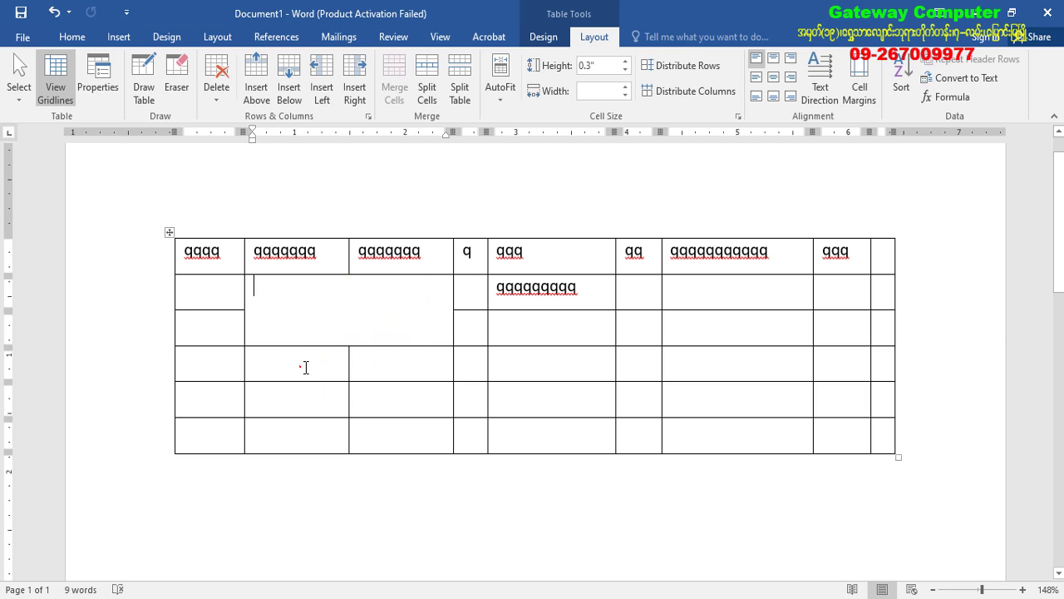
- Merge the second and third cells of the table's fourth row into one cell
drag(305, 368, 369, 369)
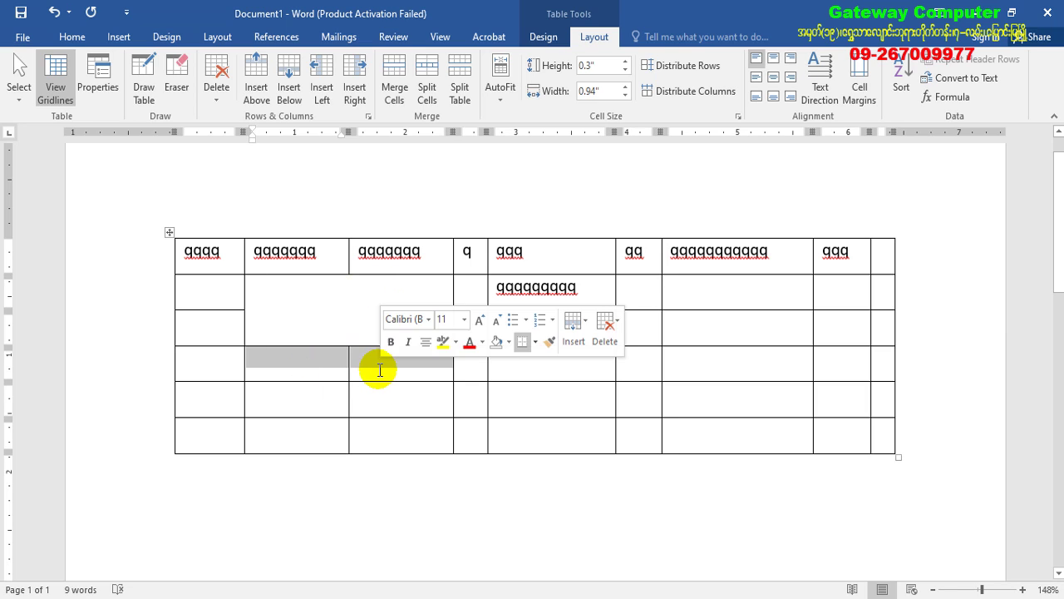
click(396, 94)
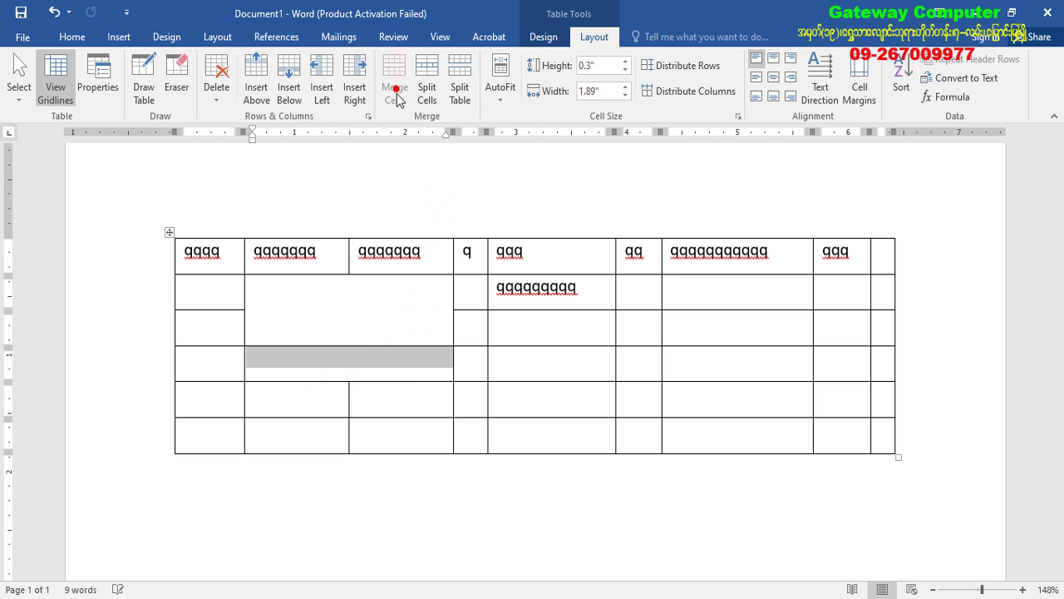
click(309, 366)
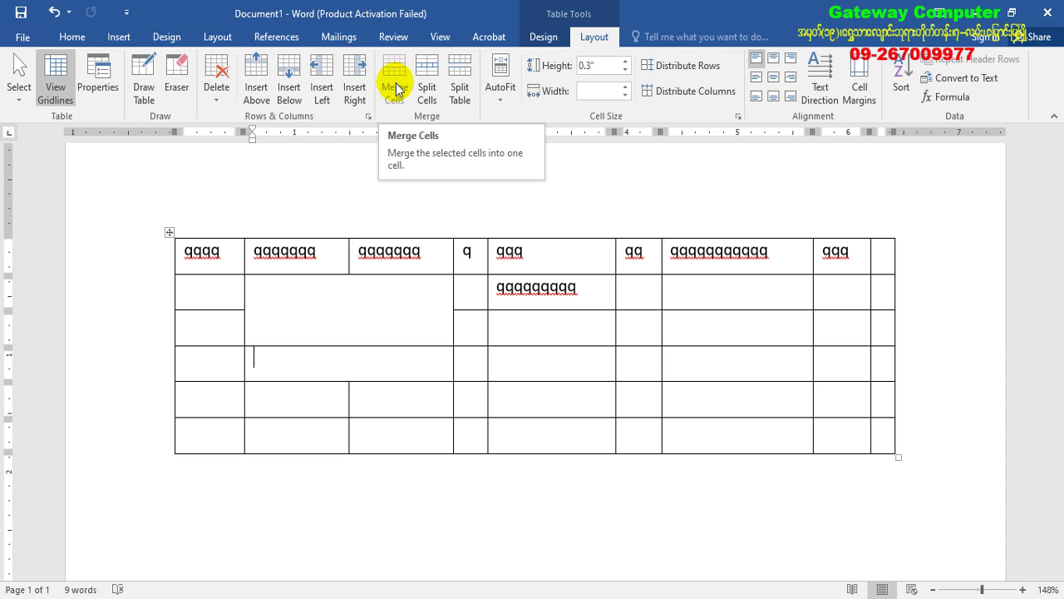
click(403, 405)
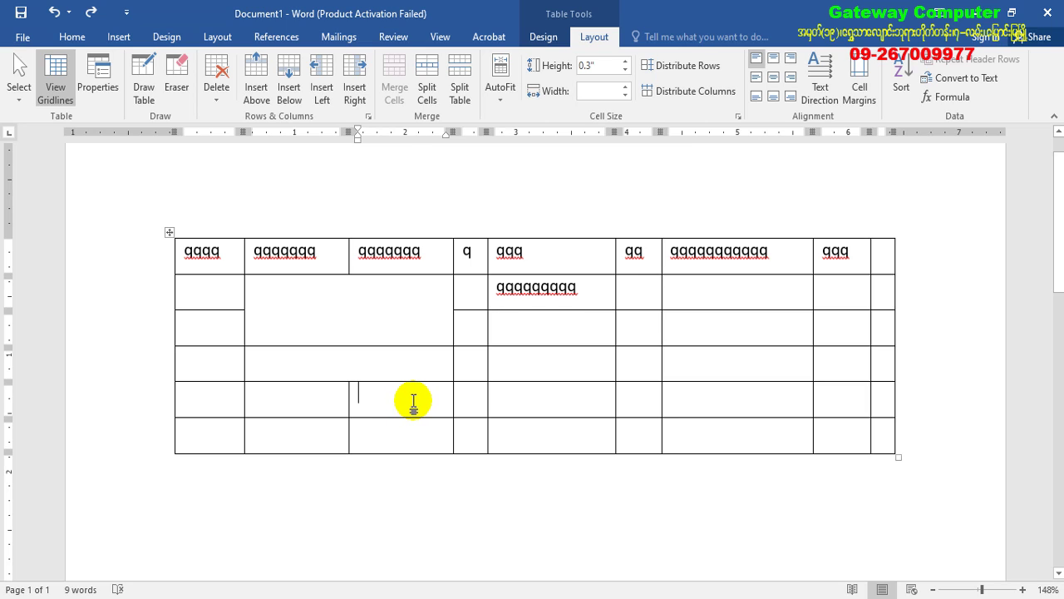
- Split the merged cell spanning the second and third rows into 3 columns and 2 rows
click(273, 291)
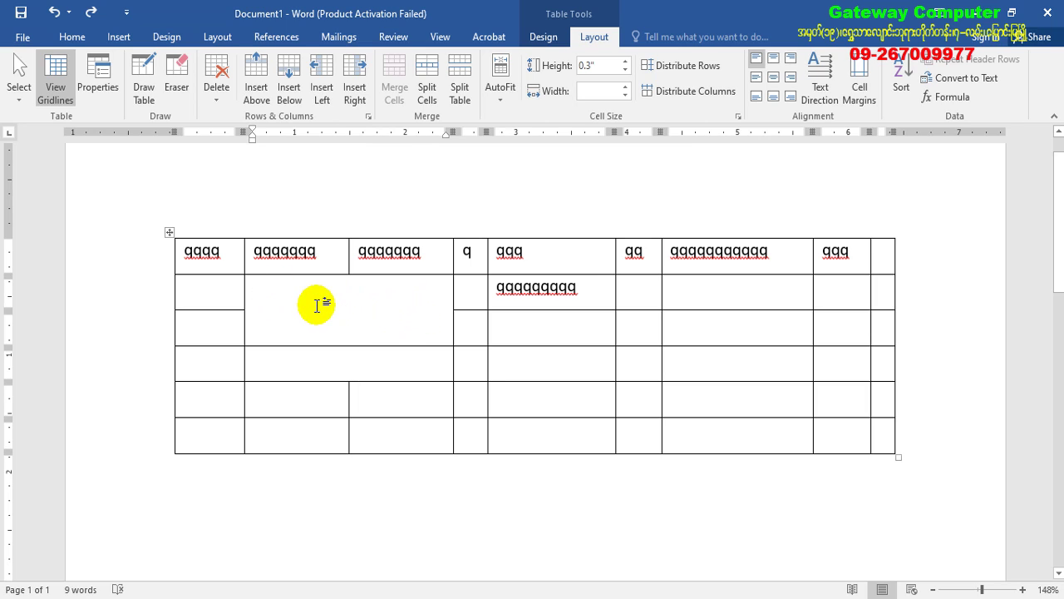
click(267, 293)
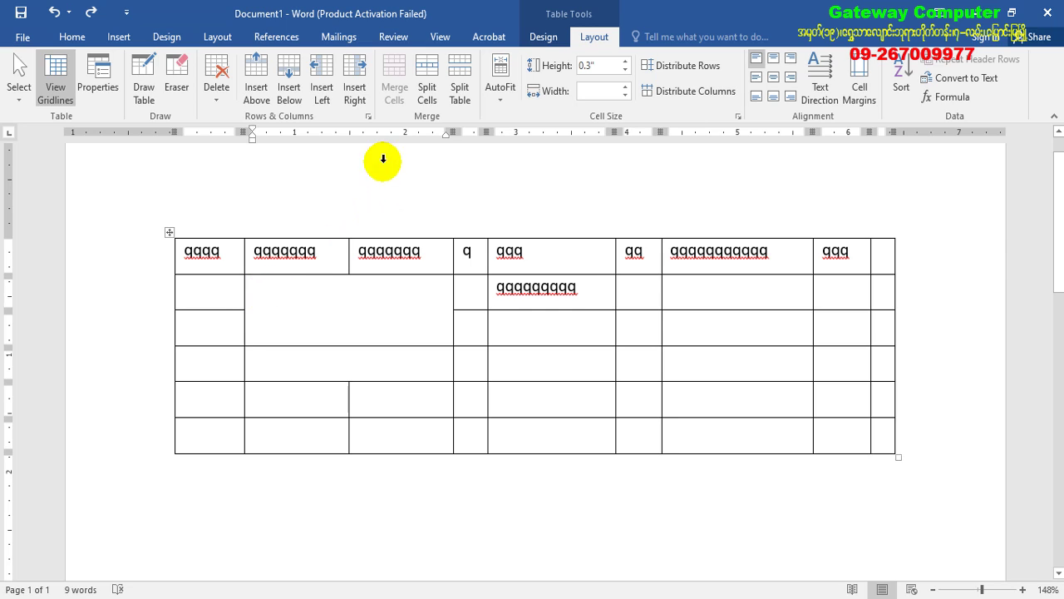
click(428, 98)
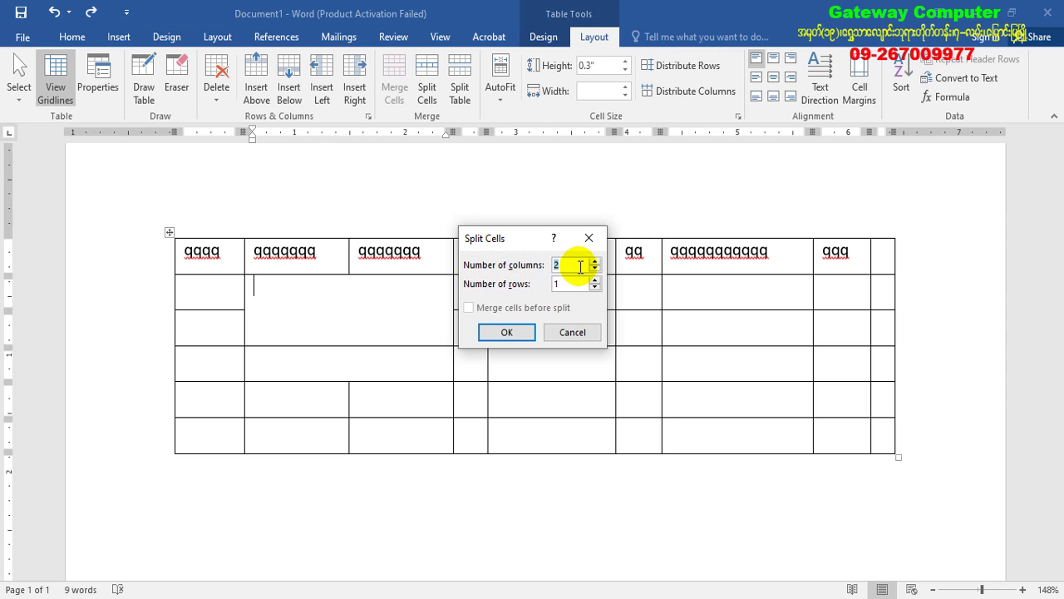
text(3)
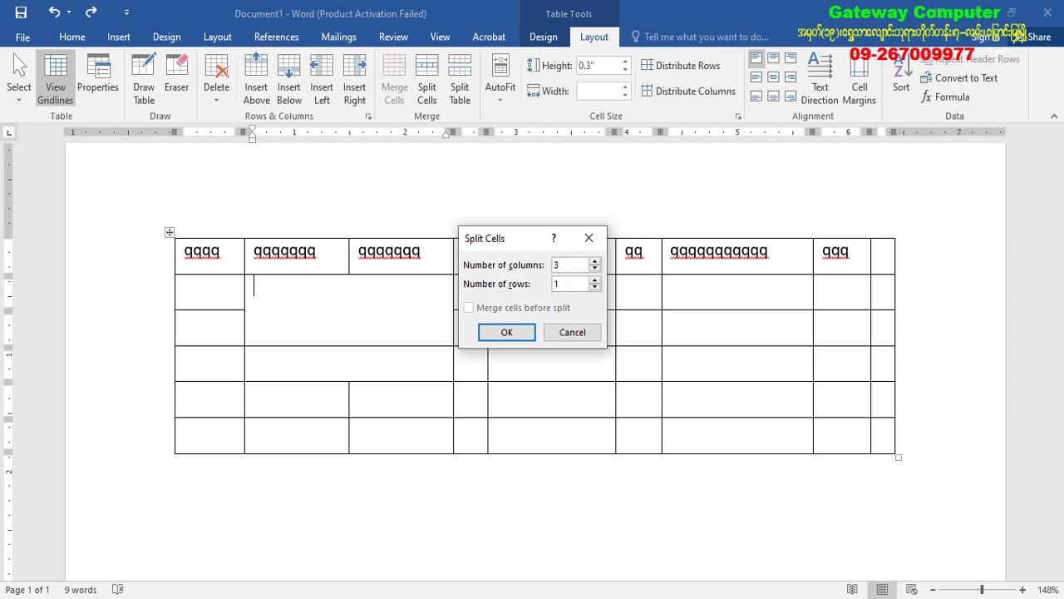
double_click(559, 284)
click(508, 333)
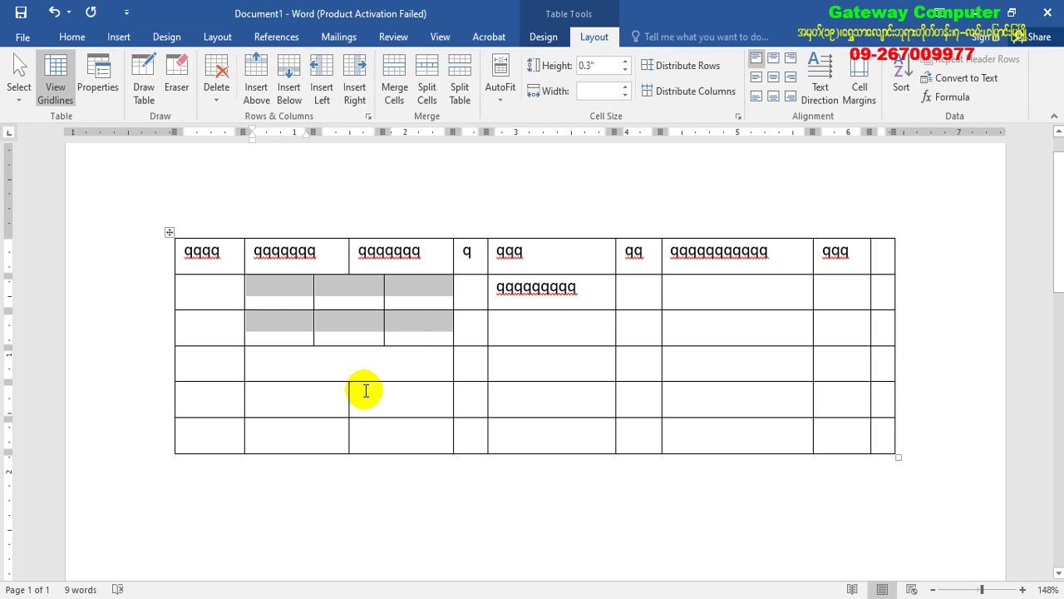
- Split the merged cell in the fourth row into 5 columns and 3 rows
click(331, 359)
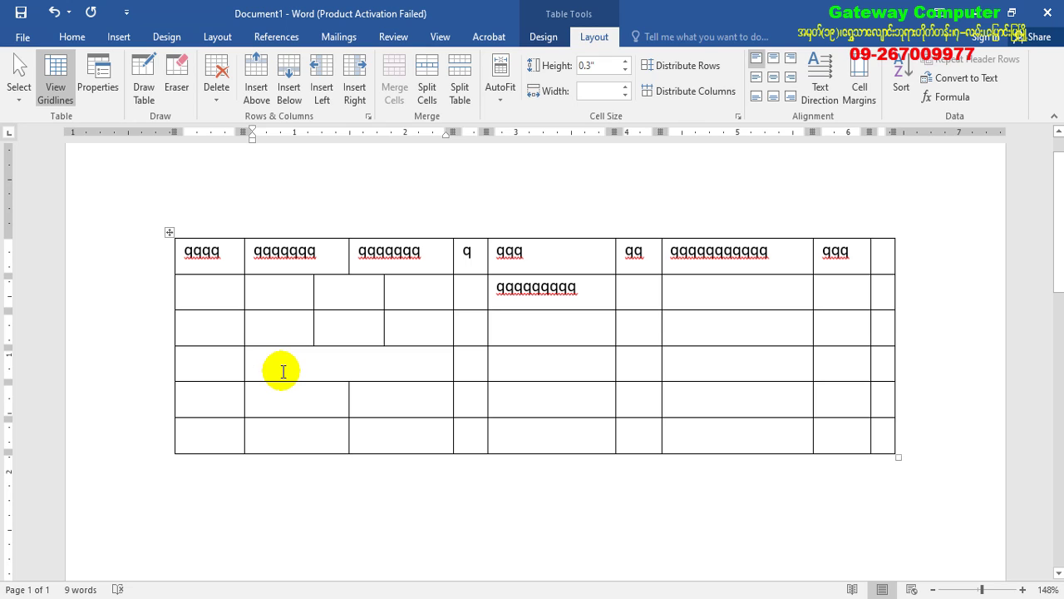
click(433, 101)
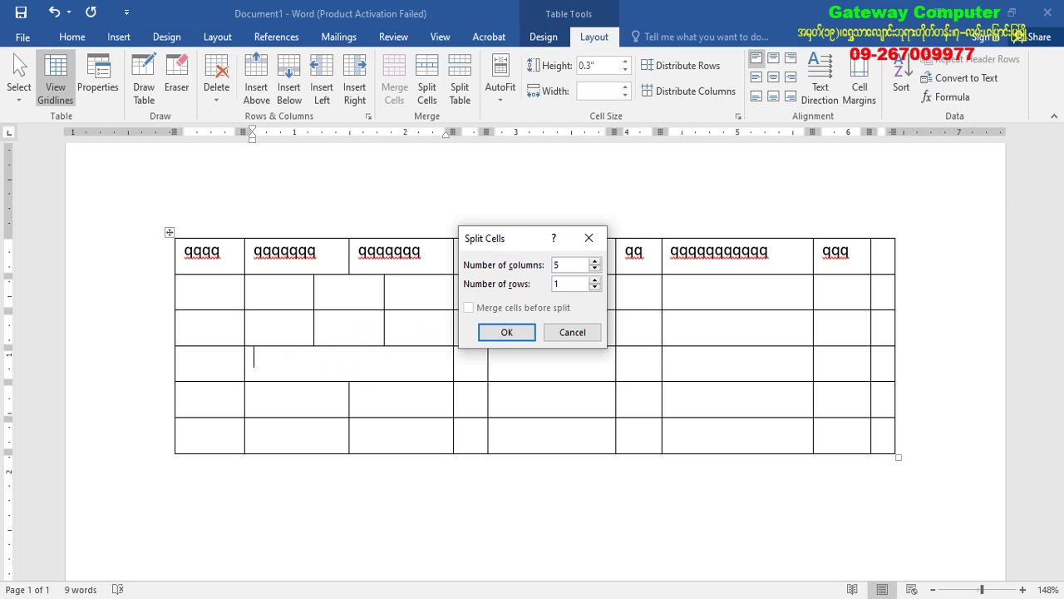
click(569, 283)
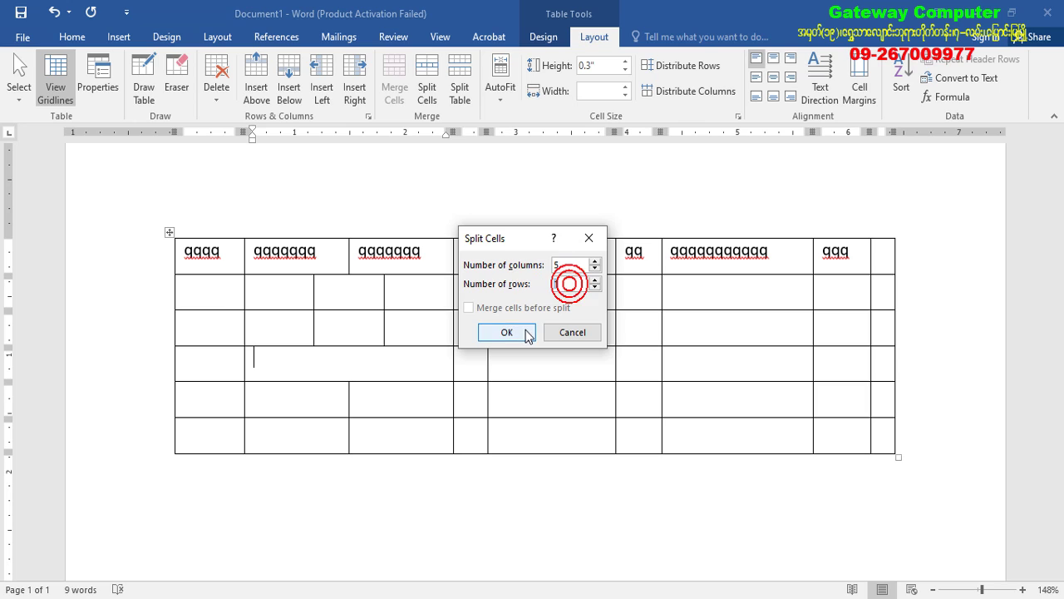
text(3)
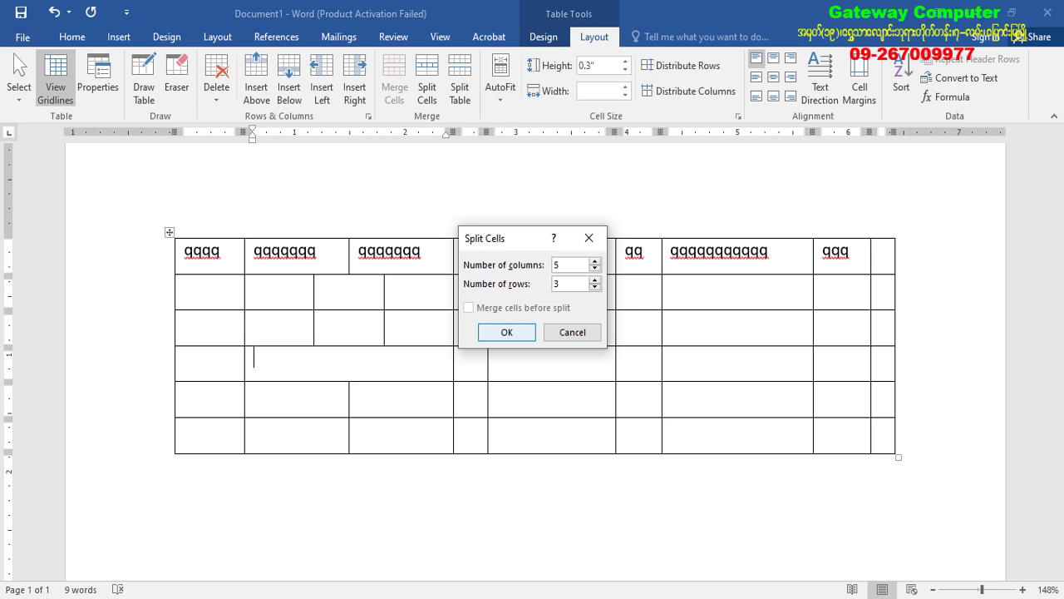
click(515, 332)
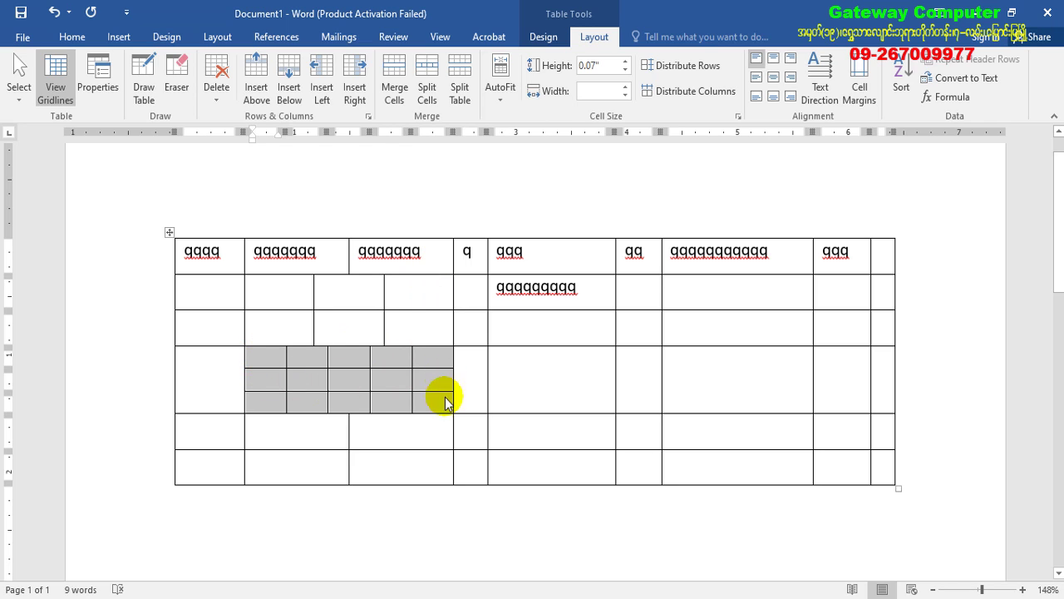
click(283, 357)
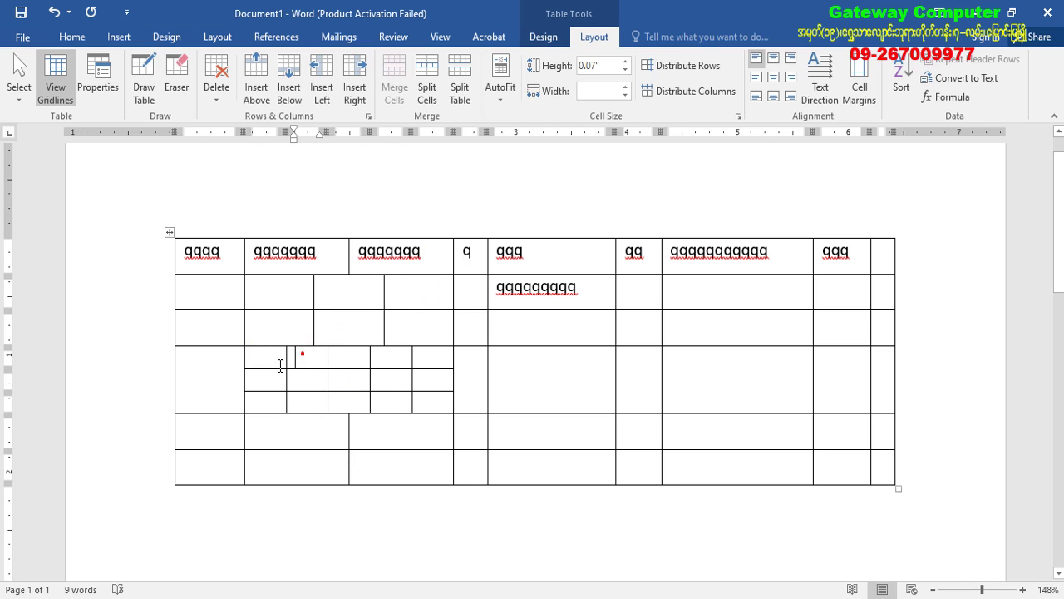
click(389, 358)
click(397, 401)
drag(291, 407, 254, 400)
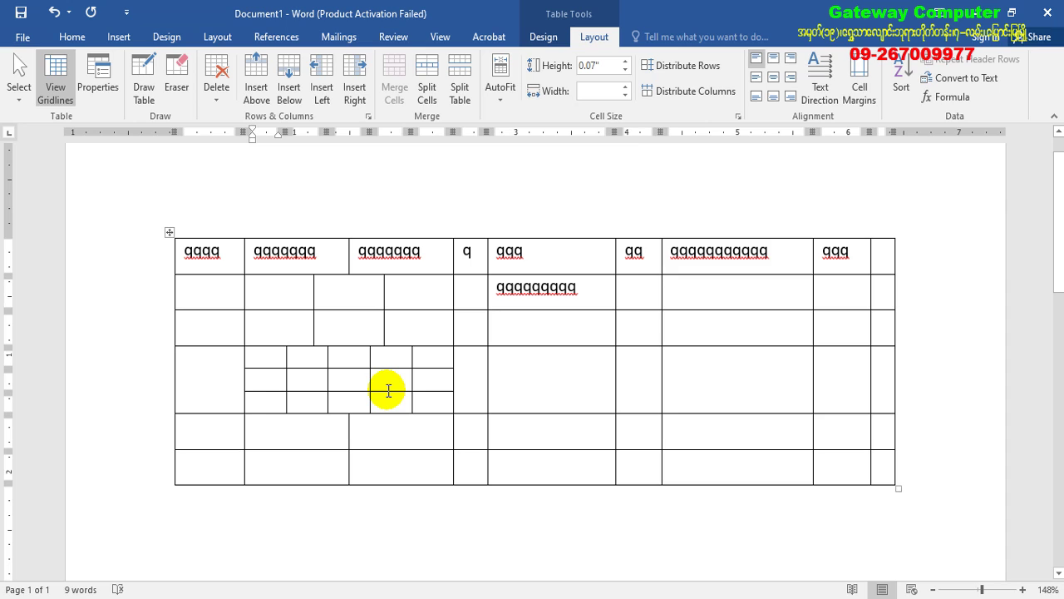
key(ctrl+z)
- Split the fourth row's blank cell beneath the "qqq" and "qqqqqqqqq" entries into 3 columns and 3 rows
click(551, 376)
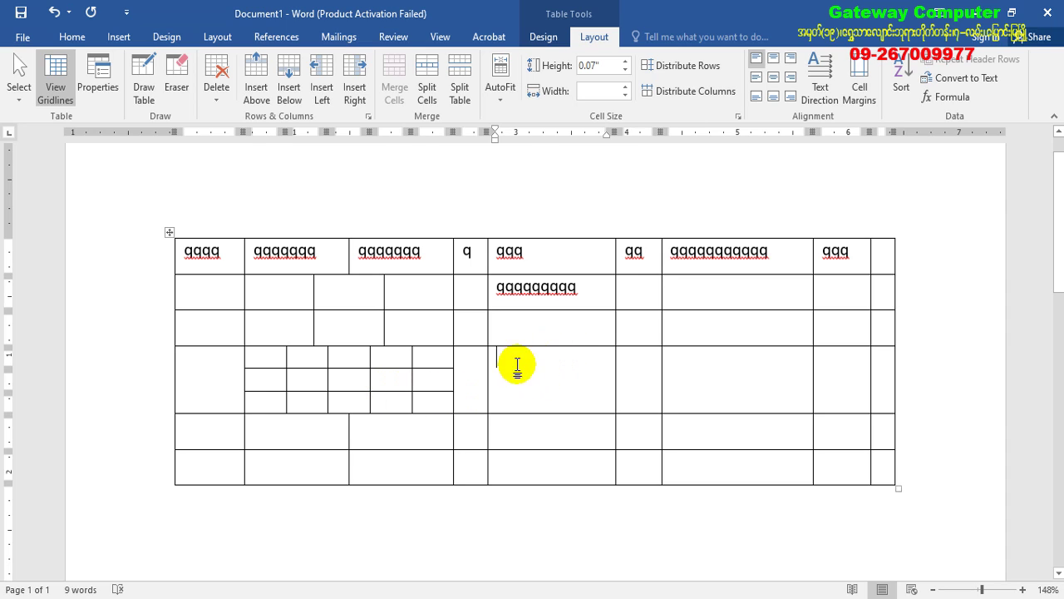
click(427, 90)
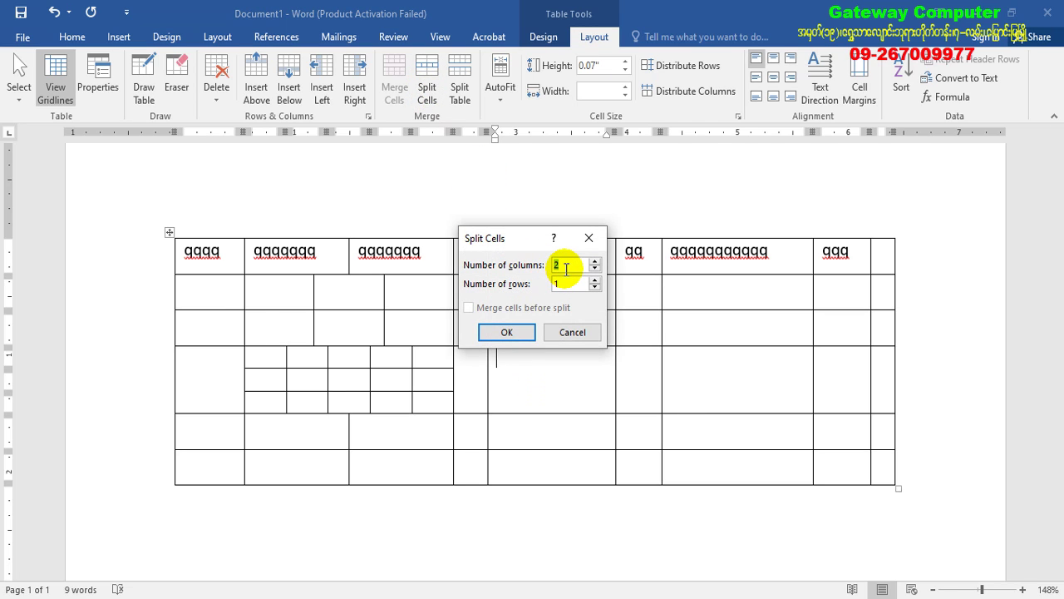
text(3)
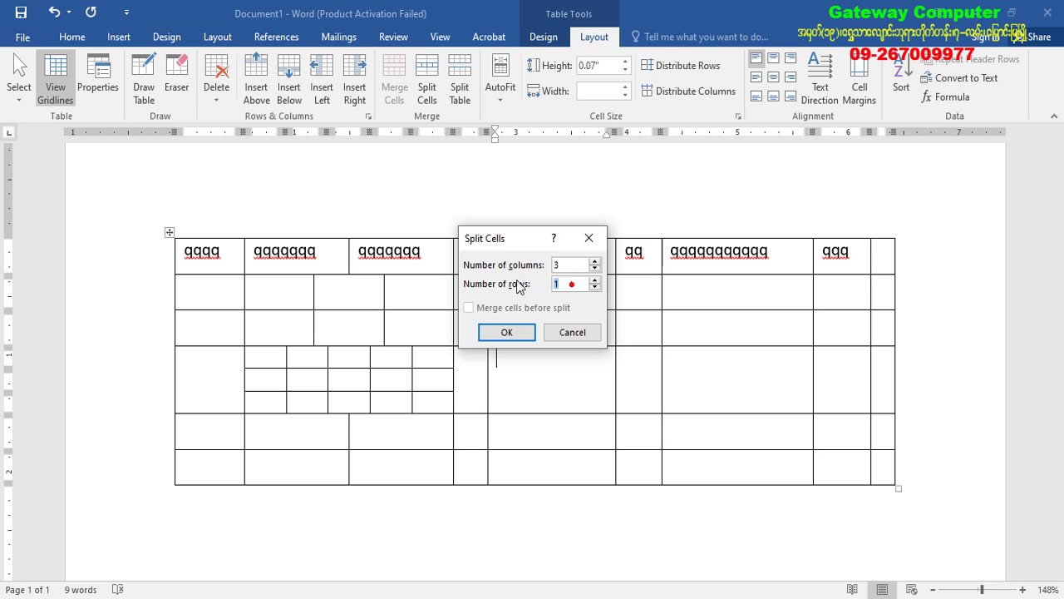
text(3)
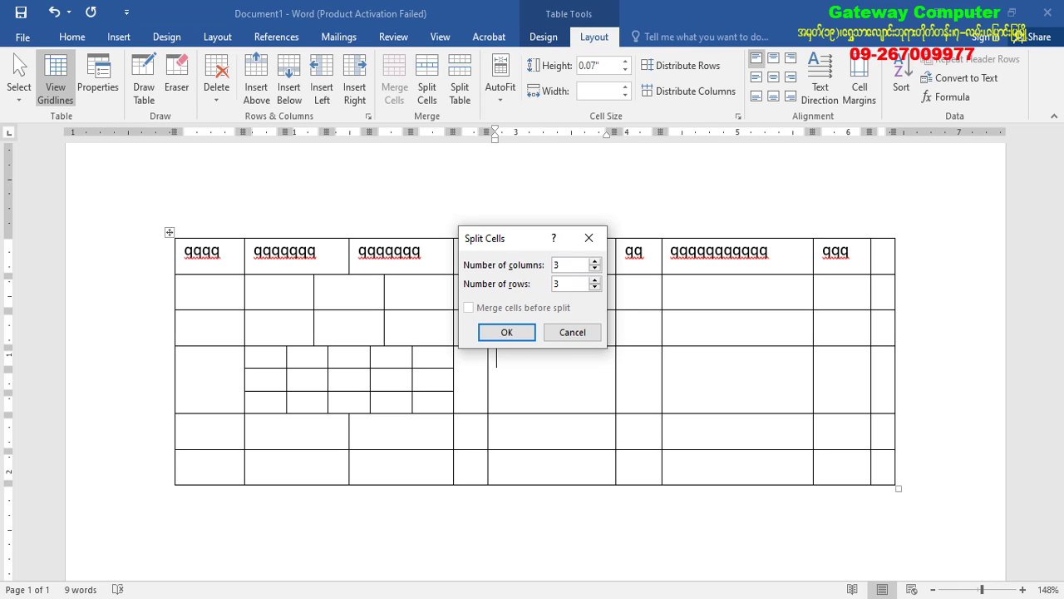
click(517, 333)
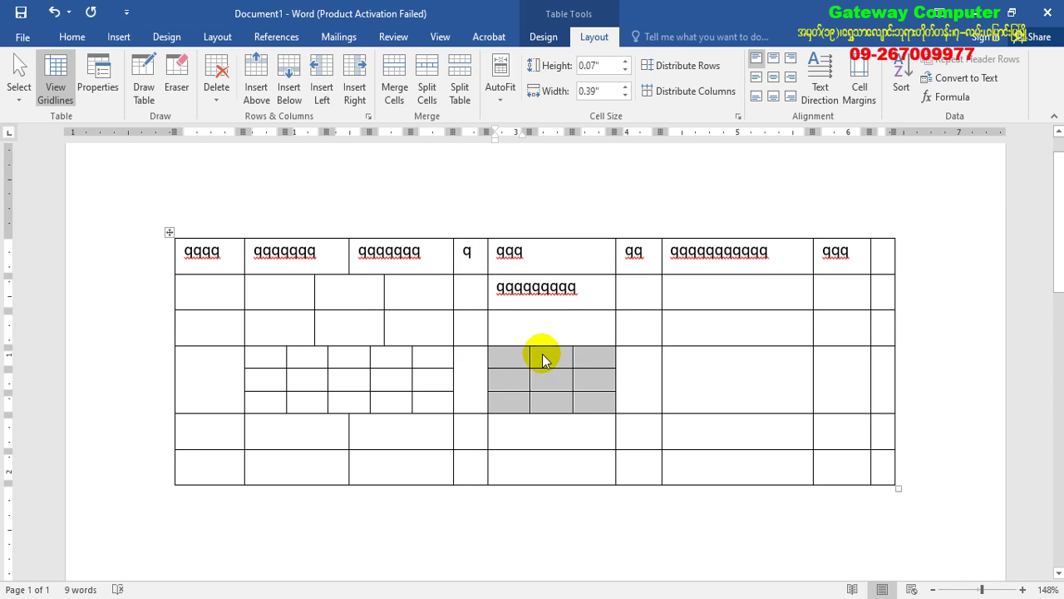
click(541, 355)
click(576, 359)
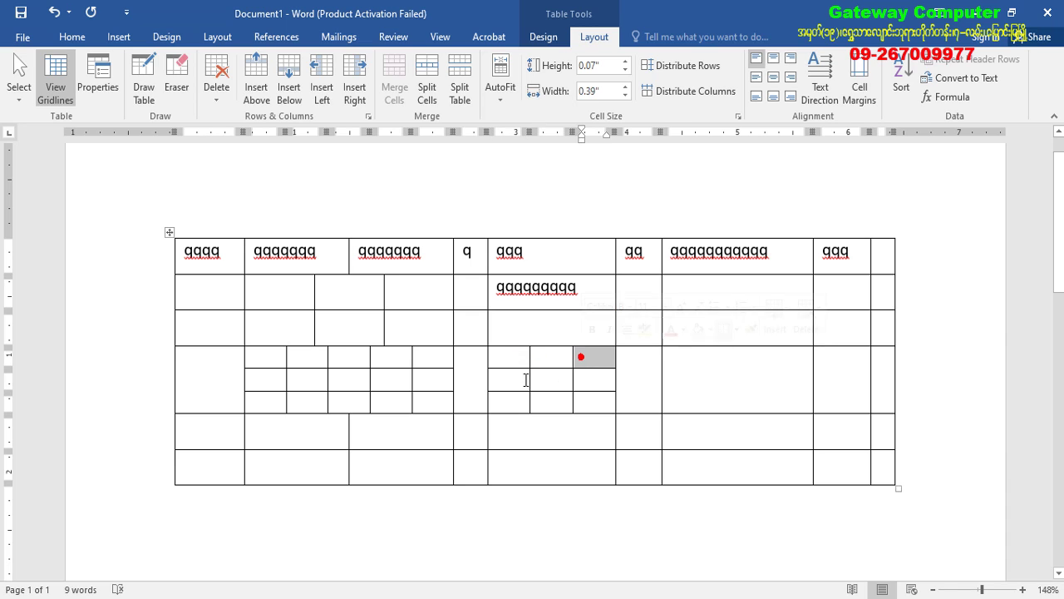
drag(539, 358, 496, 361)
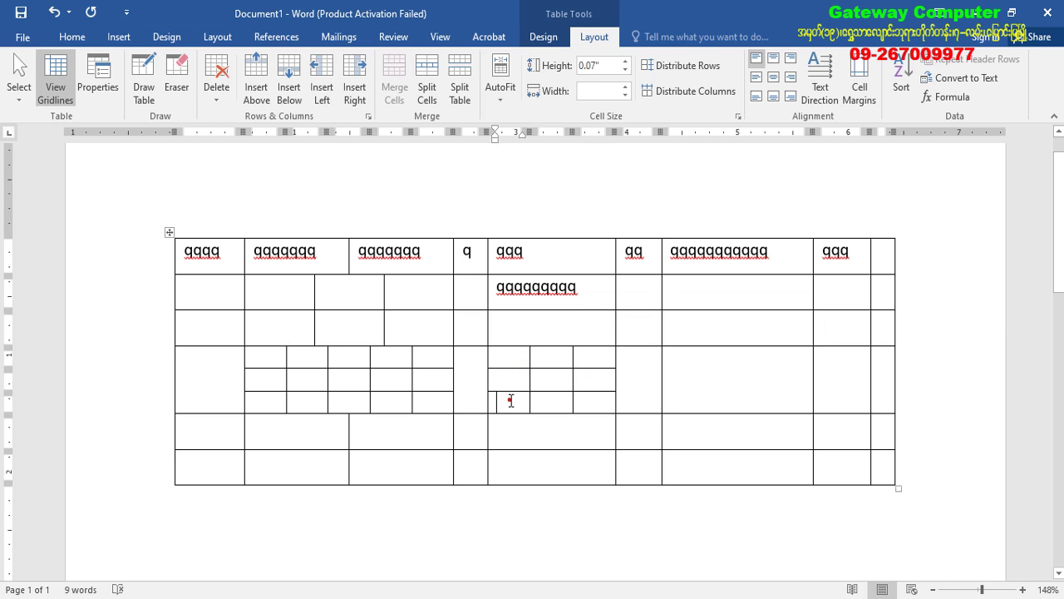
click(510, 401)
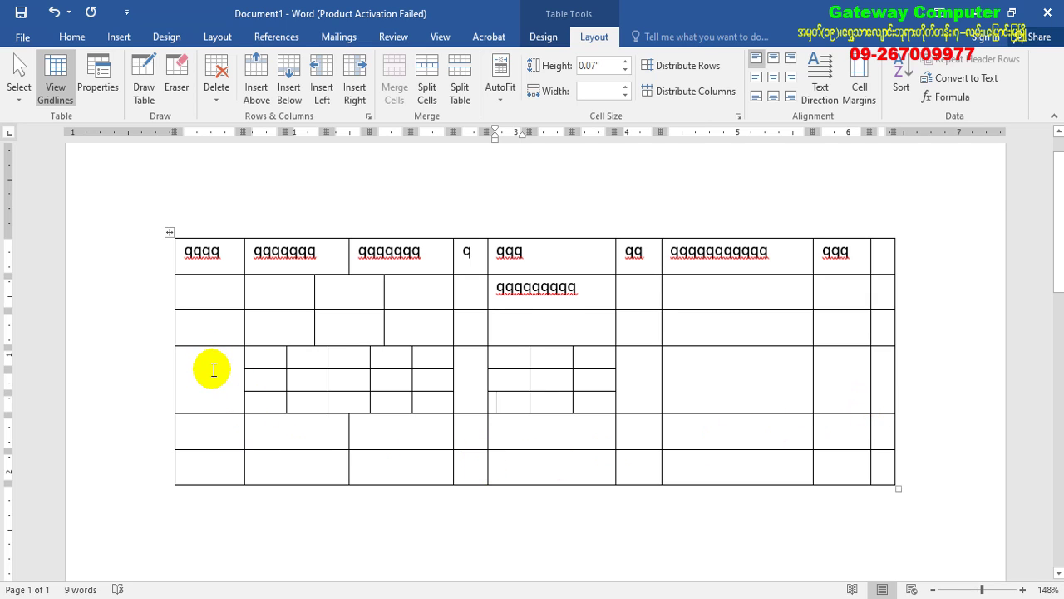
- Split the table in two so that the fourth row starts the second table
drag(200, 360, 588, 368)
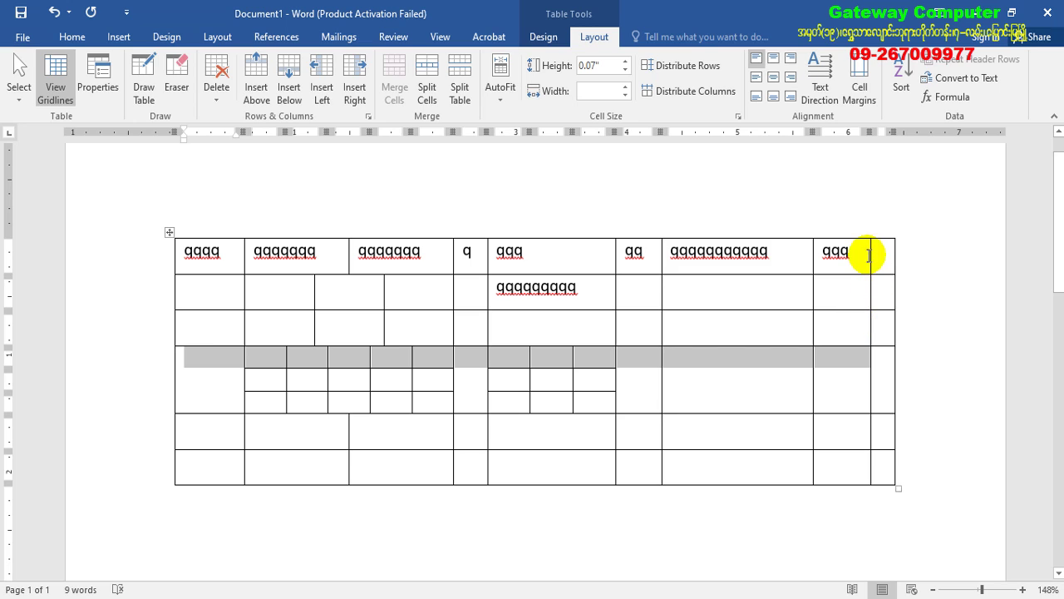
click(209, 380)
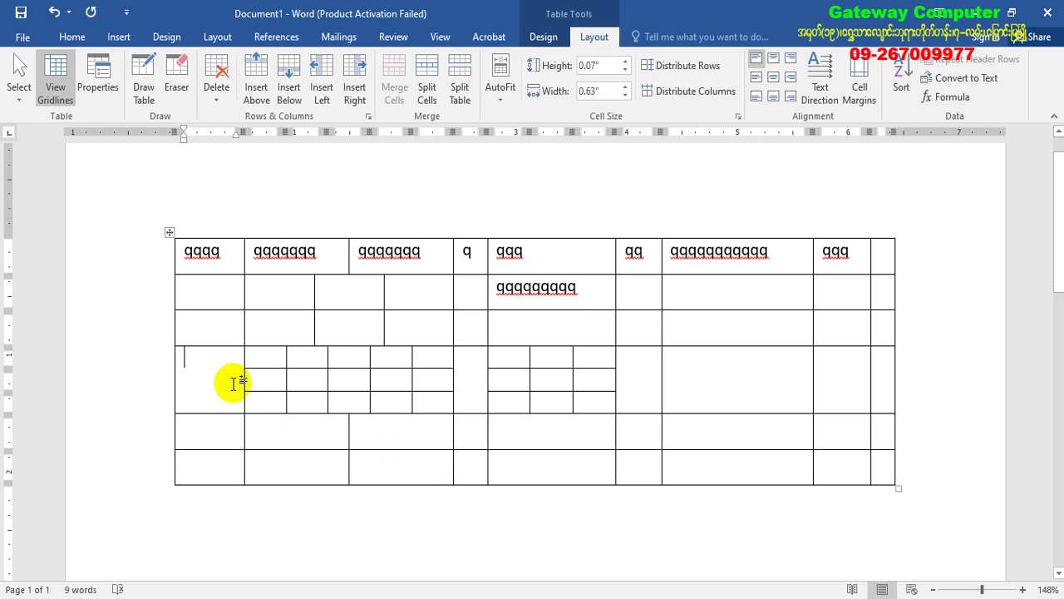
click(187, 361)
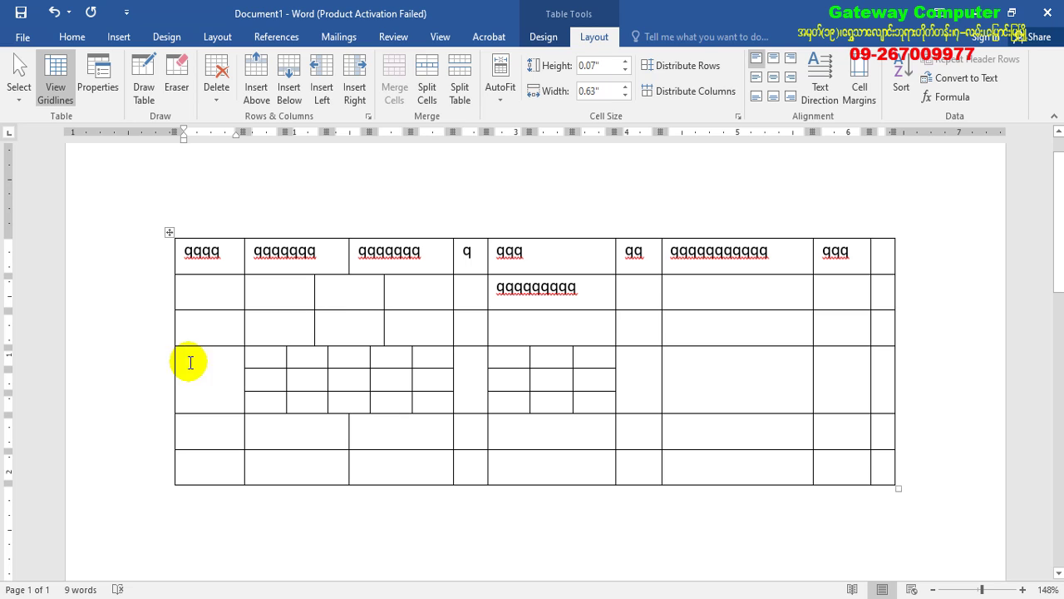
click(461, 91)
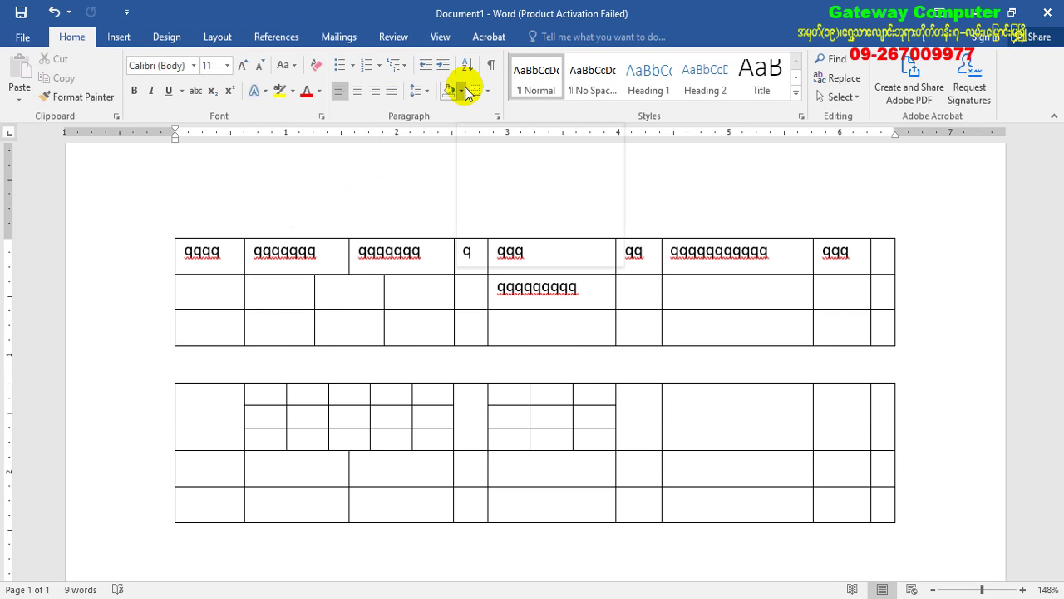
click(186, 398)
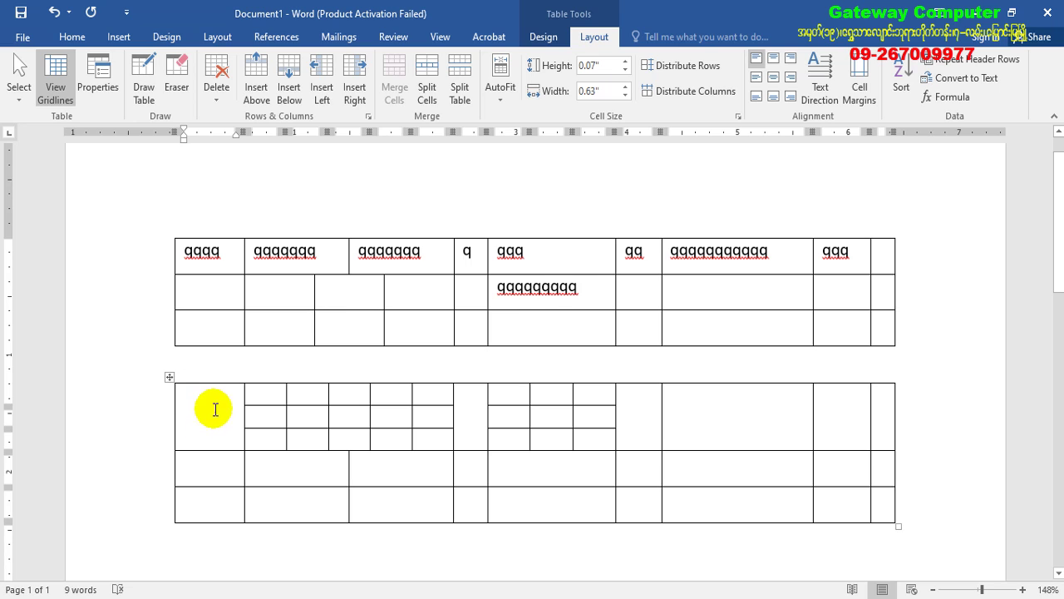
click(208, 260)
click(207, 399)
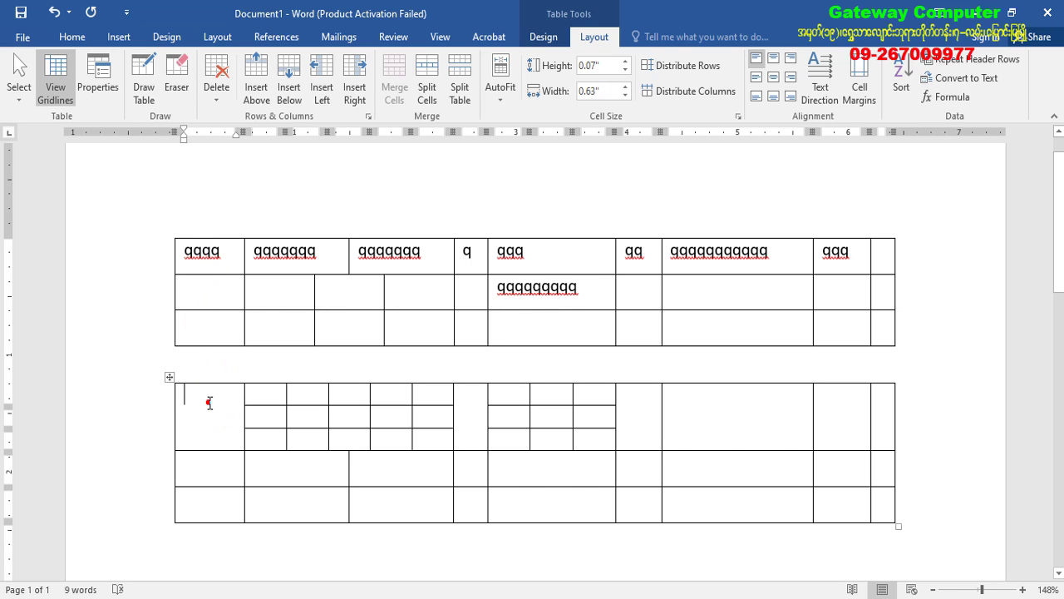
click(587, 369)
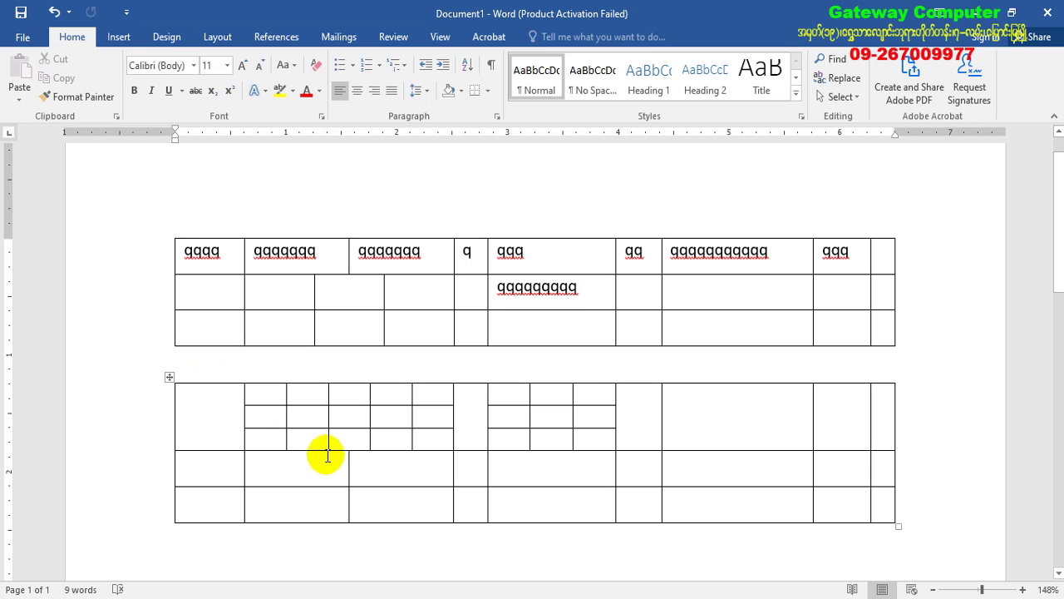
- Try Split Table again from the first cell of the lower table and undo it
click(191, 408)
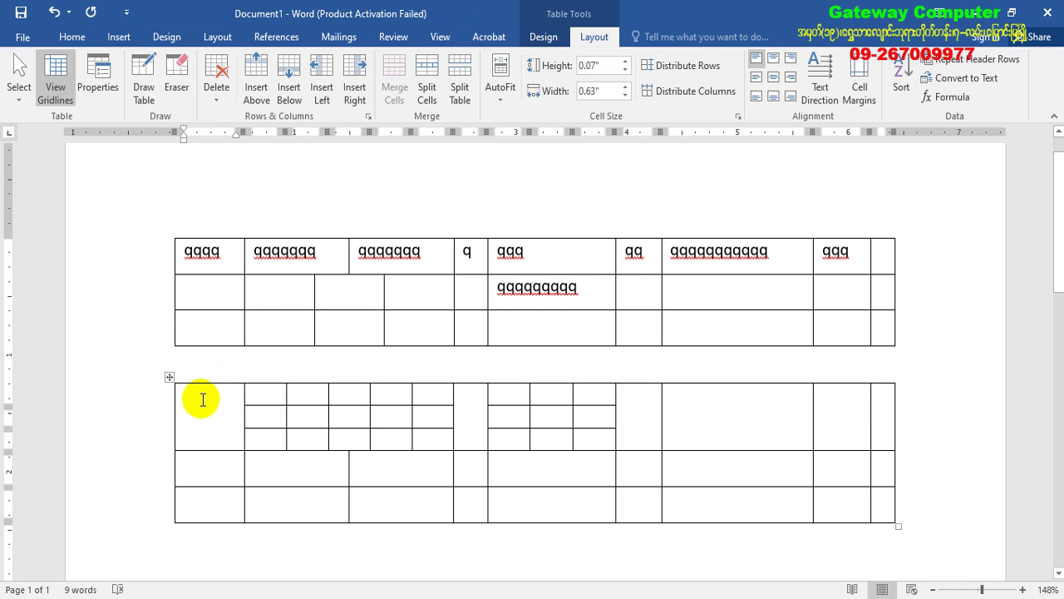
click(459, 89)
key(ctrl+z)
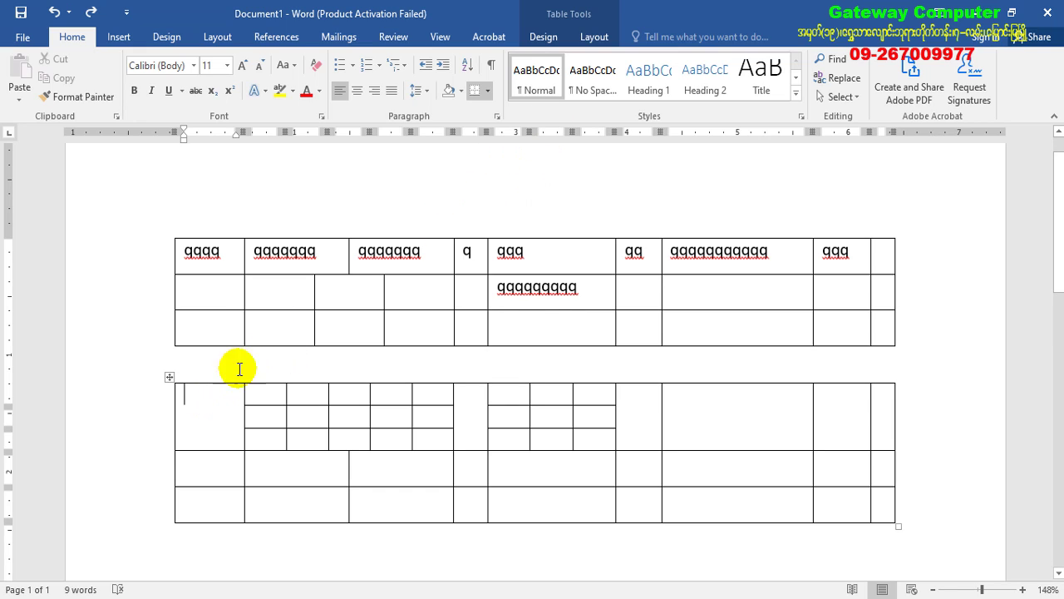
- Rejoin the two tables by deleting the empty paragraph between them, and bring back the table layout commands
click(188, 361)
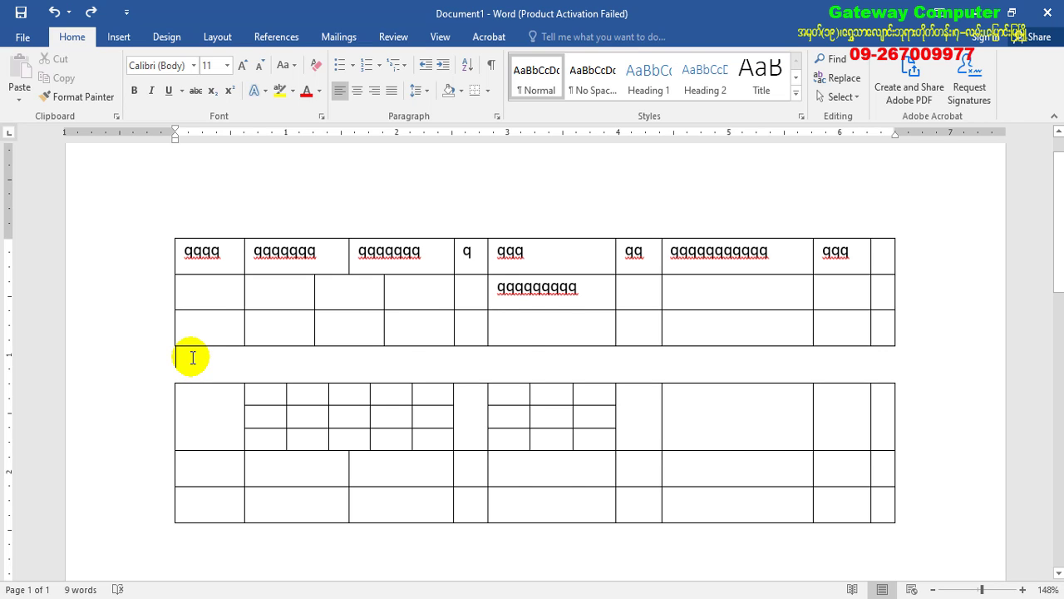
key(Delete)
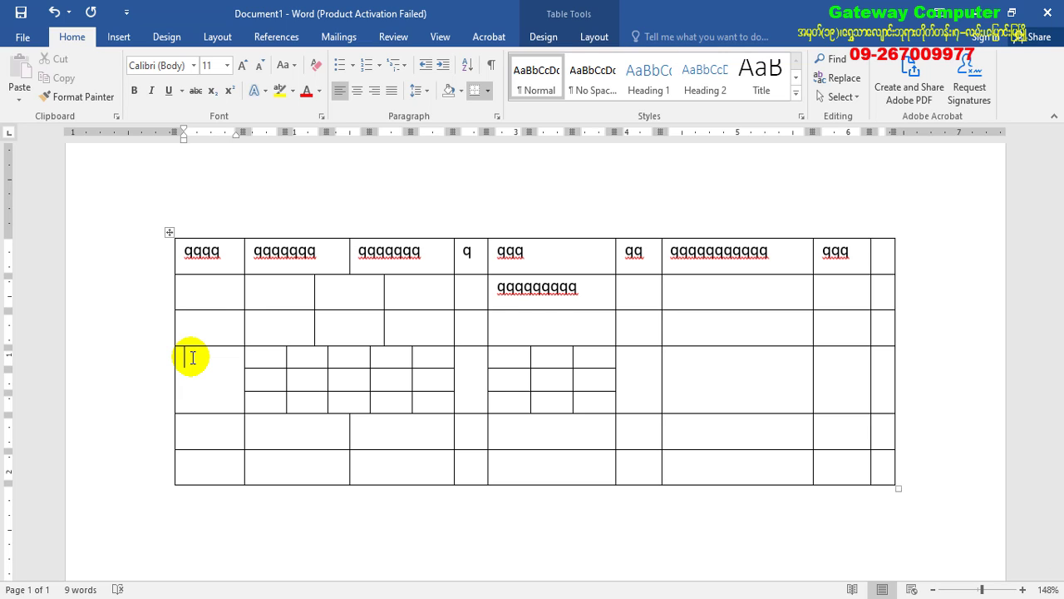
click(594, 36)
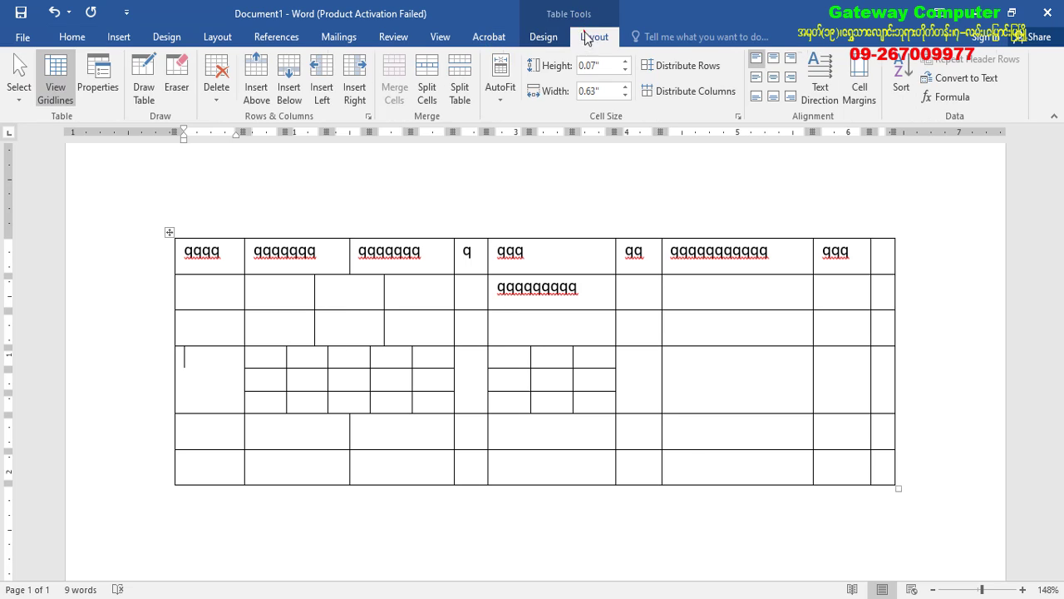